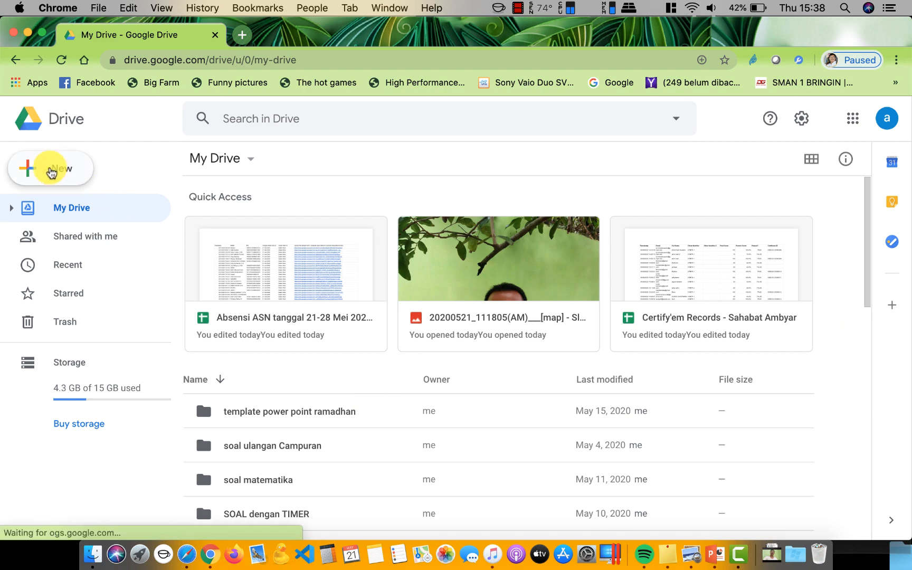
Create a new Drive folder called 'absen 1 spreadsheet dg 24 form' in My Drive
{"action": "left_click", "coordinate": [52, 170]}
{"action": "left_click", "coordinate": [81, 172]}
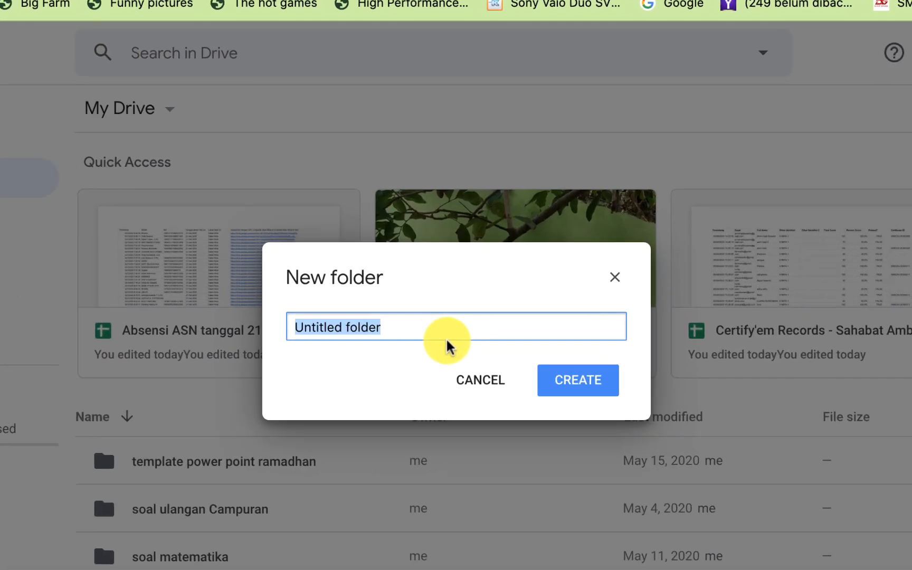
{"action": "type", "text": "absen "}
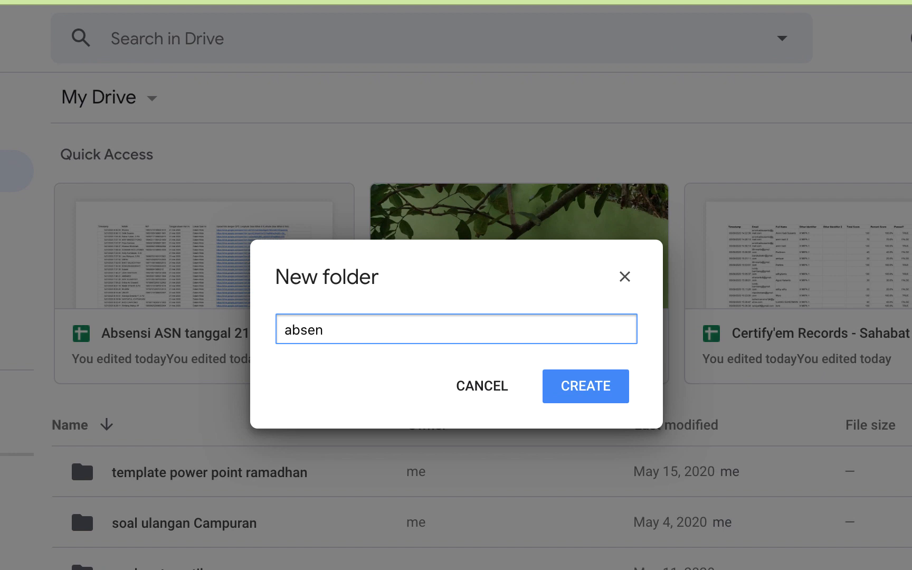
{"action": "type", "text": "1 for"}
{"action": "key", "text": "BackSpace"}
{"action": "key", "text": "BackSpace"}
{"action": "key", "text": "BackSpace"}
{"action": "type", "text": "spreadsheet "}
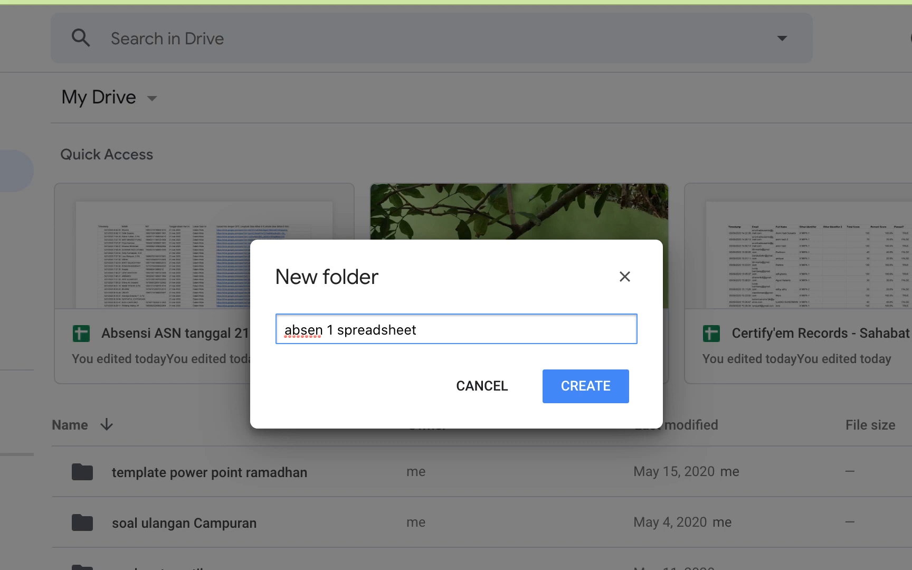
{"action": "type", "text": "dg 24 form"}
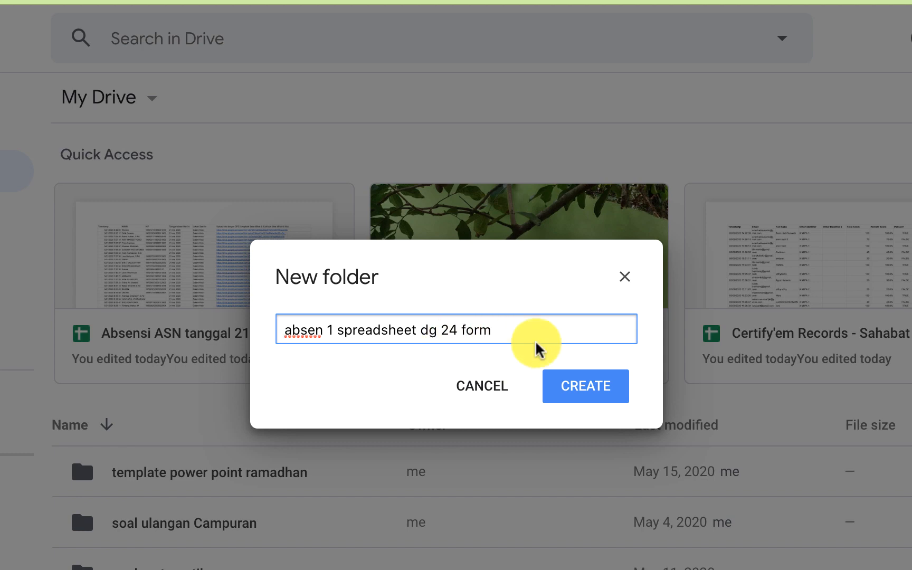
{"action": "left_click", "coordinate": [597, 394]}
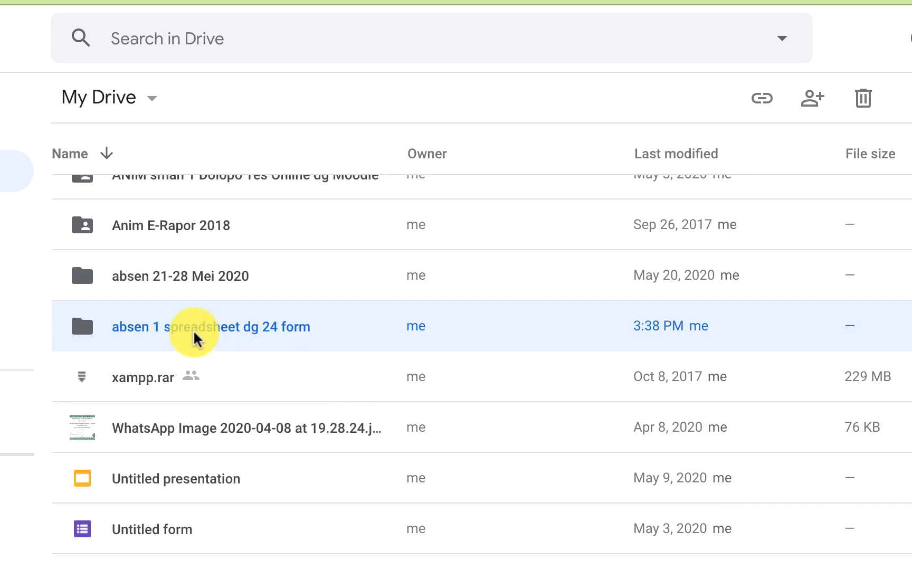
Open the 'absen 1 spreadsheet dg 24 form' folder and create a blank Google Sheets spreadsheet in it
{"action": "double_click", "coordinate": [170, 327]}
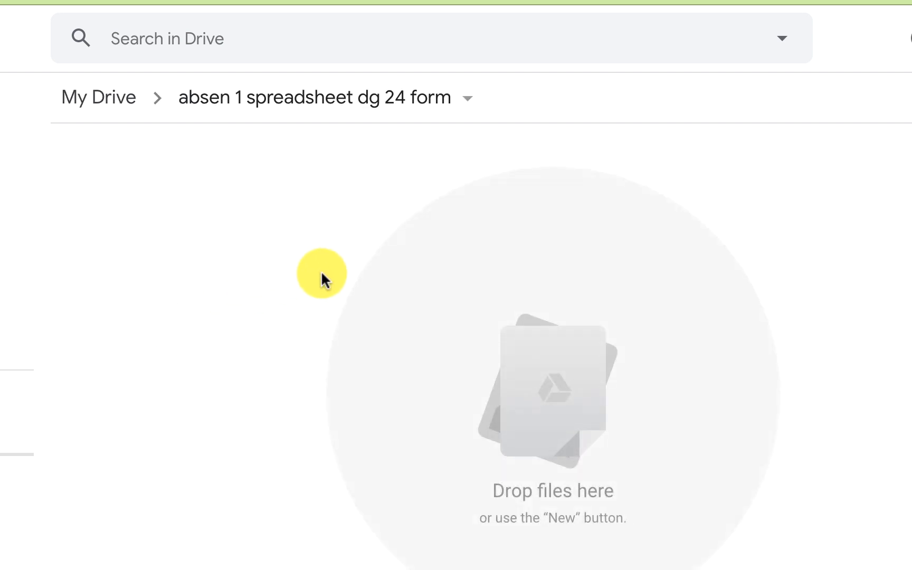
{"action": "right_click", "coordinate": [196, 159]}
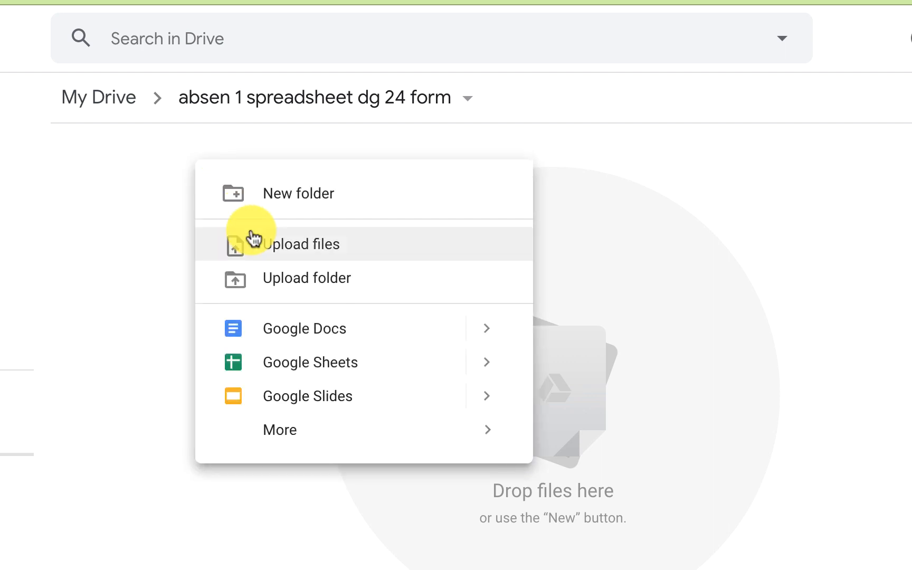
{"action": "left_click", "coordinate": [380, 367]}
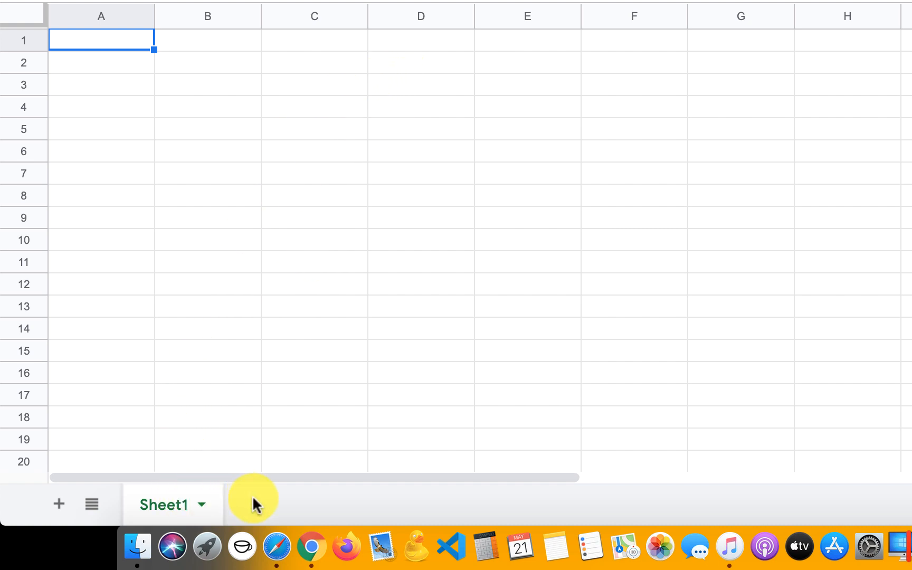
Add Sheet2, Sheet3 and Sheet4 to the untitled spreadsheet
{"action": "left_click", "coordinate": [68, 505]}
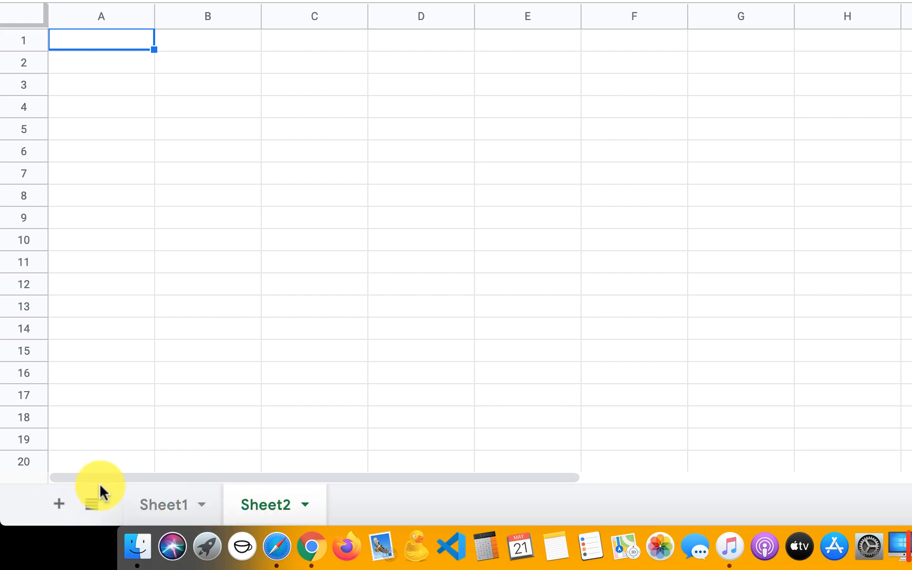
{"action": "left_click", "coordinate": [60, 511]}
{"action": "left_click", "coordinate": [59, 510]}
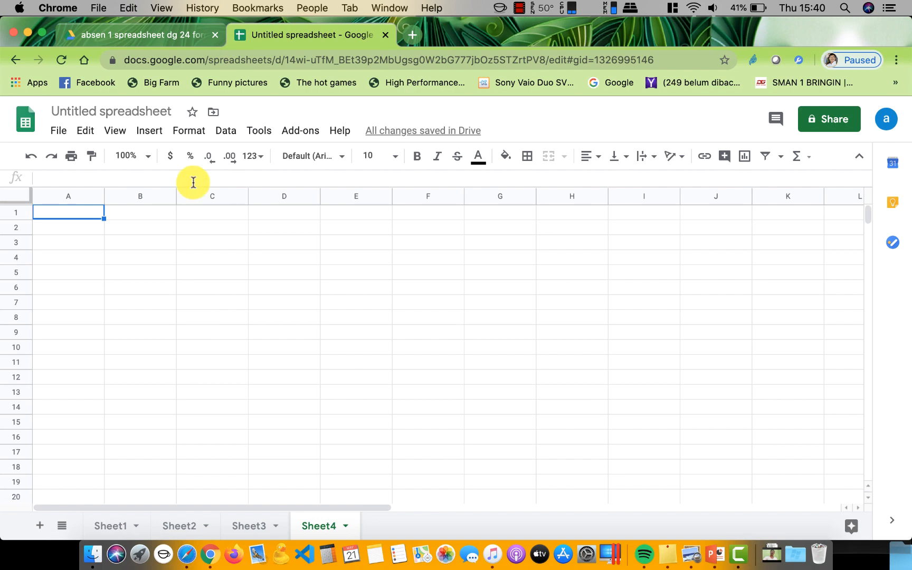
Back in the Drive folder, create a new blank Google Form through More > Google Forms
{"action": "left_click", "coordinate": [140, 33]}
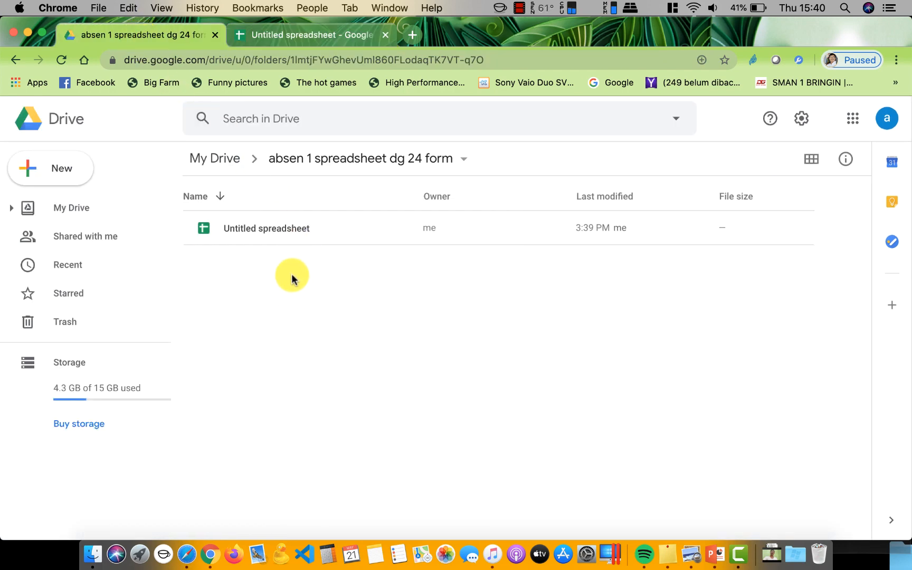
{"action": "right_click", "coordinate": [291, 278]}
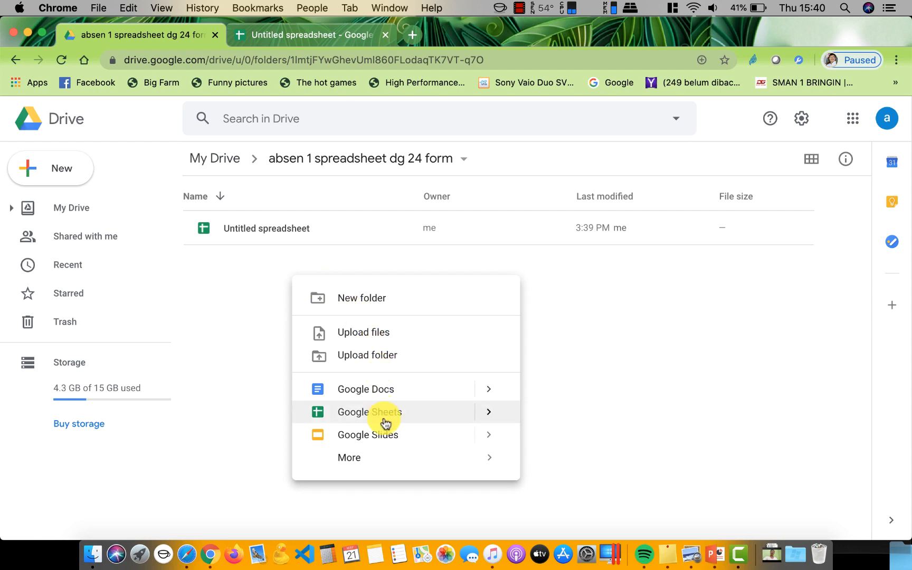
{"action": "mouse_move", "coordinate": [513, 462]}
{"action": "left_click", "coordinate": [602, 475]}
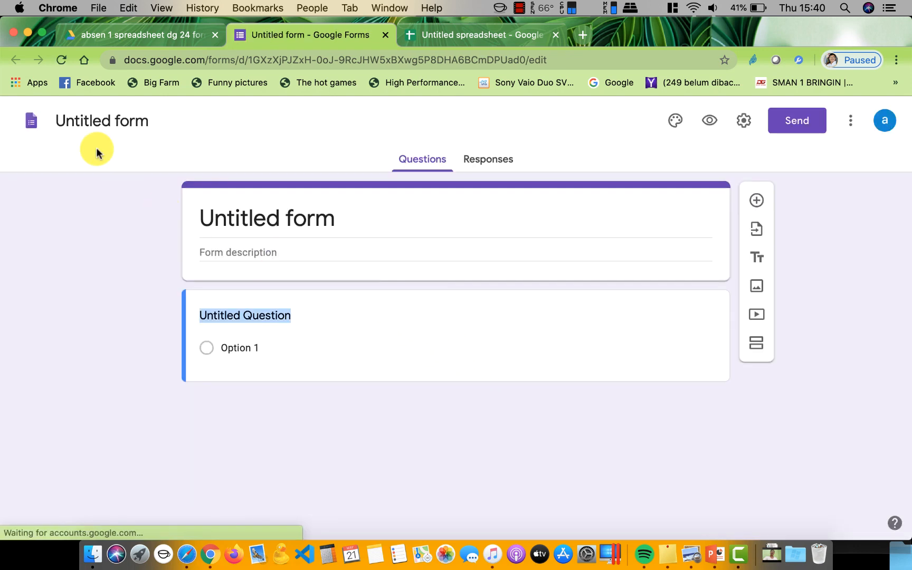
Title the form 'Kelas X MIPA 1'
{"action": "left_click", "coordinate": [90, 122]}
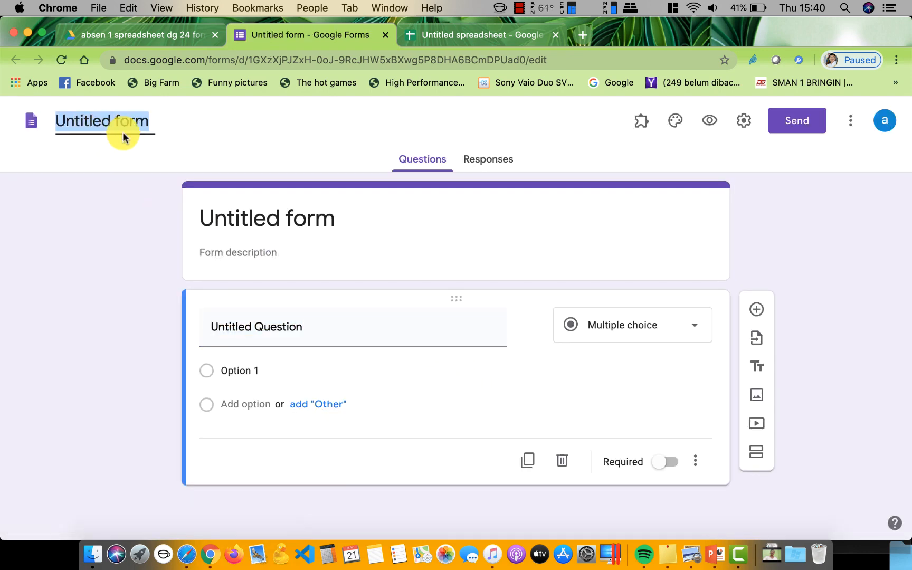
{"action": "type", "text": "K"}
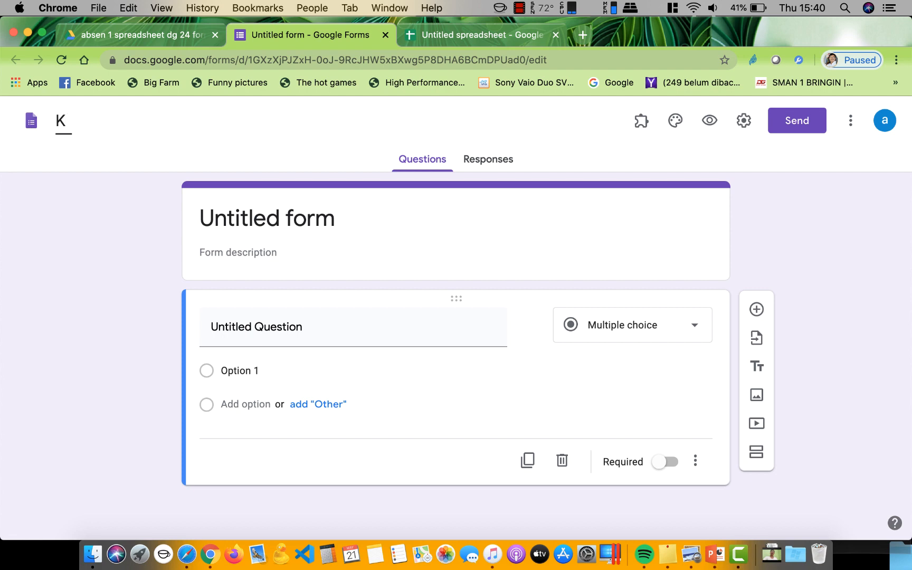
{"action": "type", "text": "elas X"}
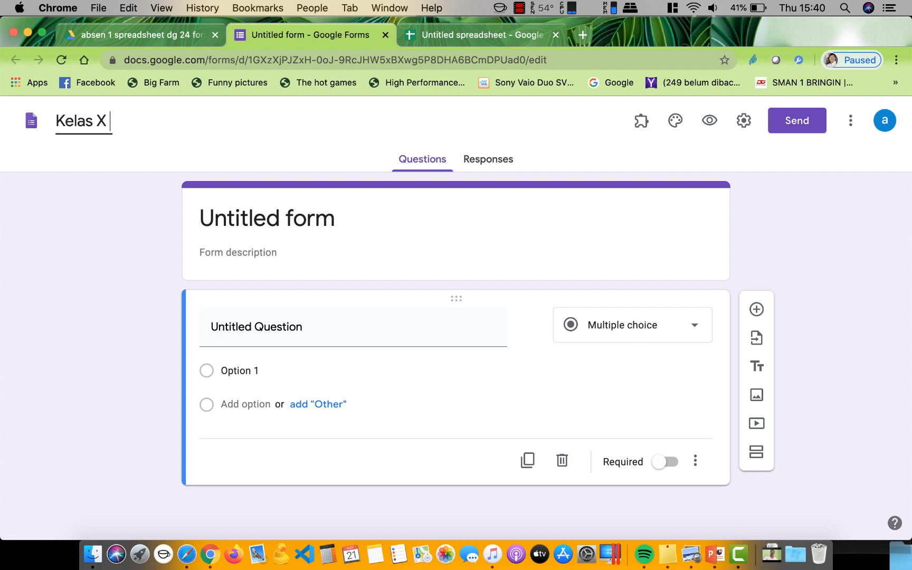
{"action": "type", "text": " MIPA"}
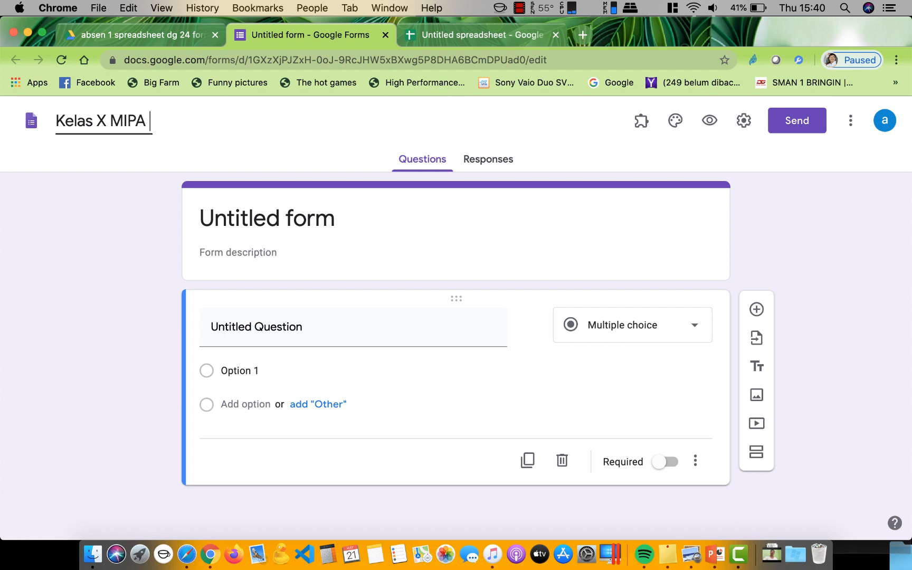
{"action": "type", "text": " 1"}
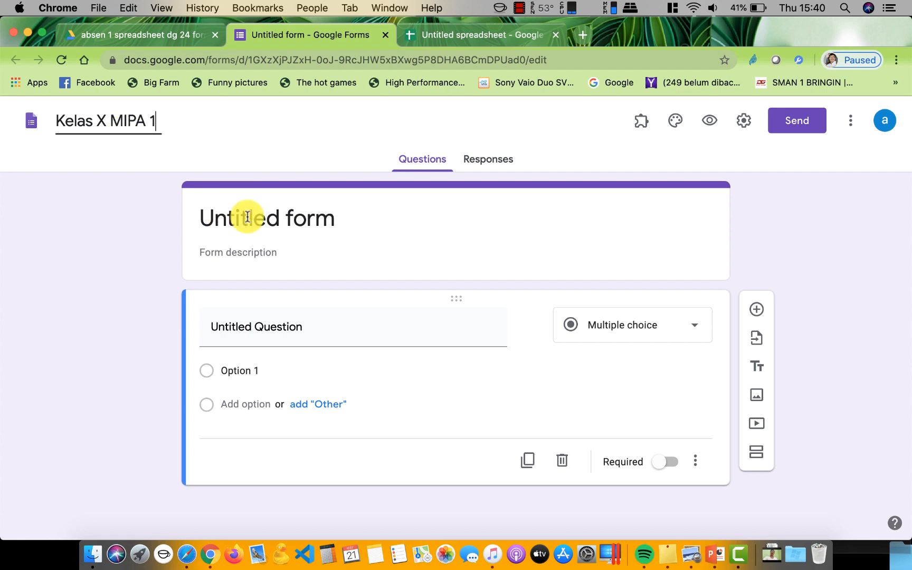
{"action": "left_click", "coordinate": [272, 224]}
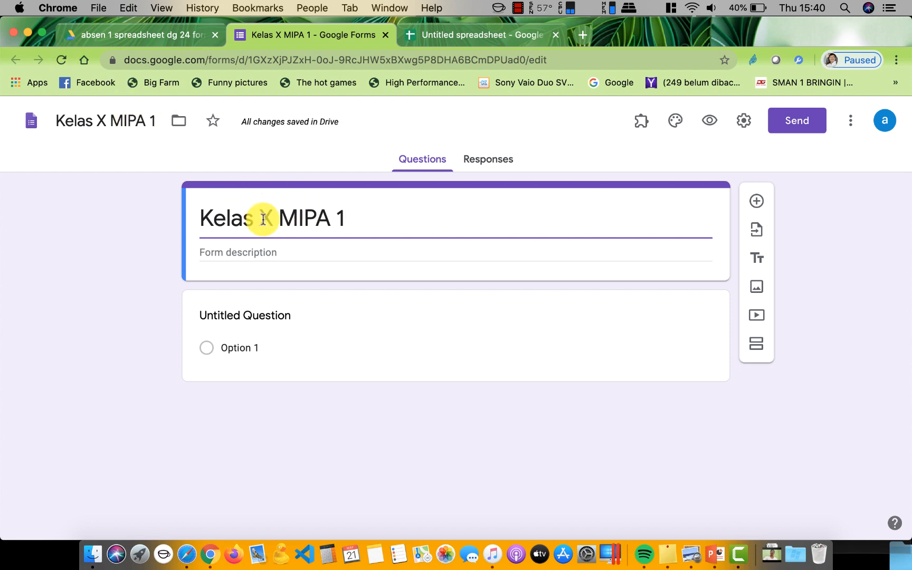
Make the first question a required short-answer 'Nama' and add another question below it
{"action": "left_click", "coordinate": [272, 317]}
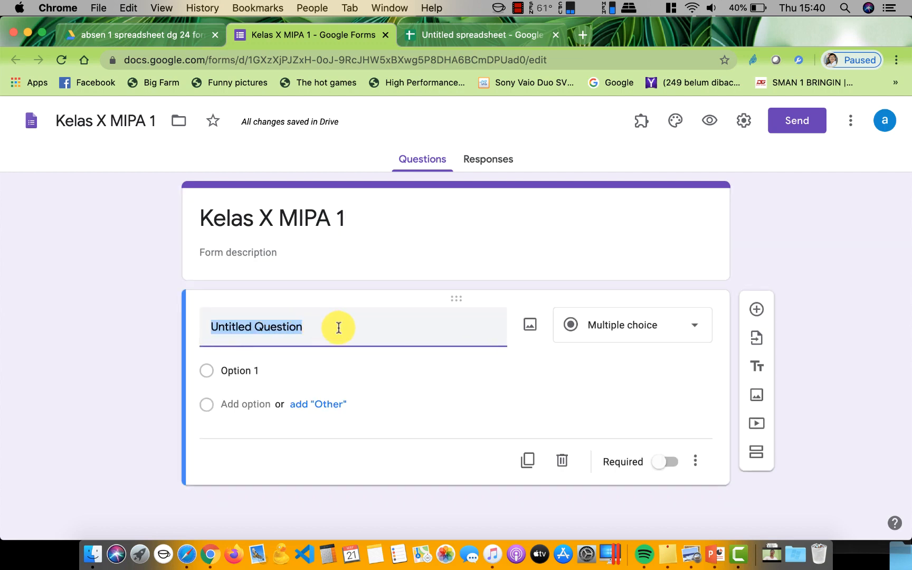
{"action": "type", "text": "Nama"}
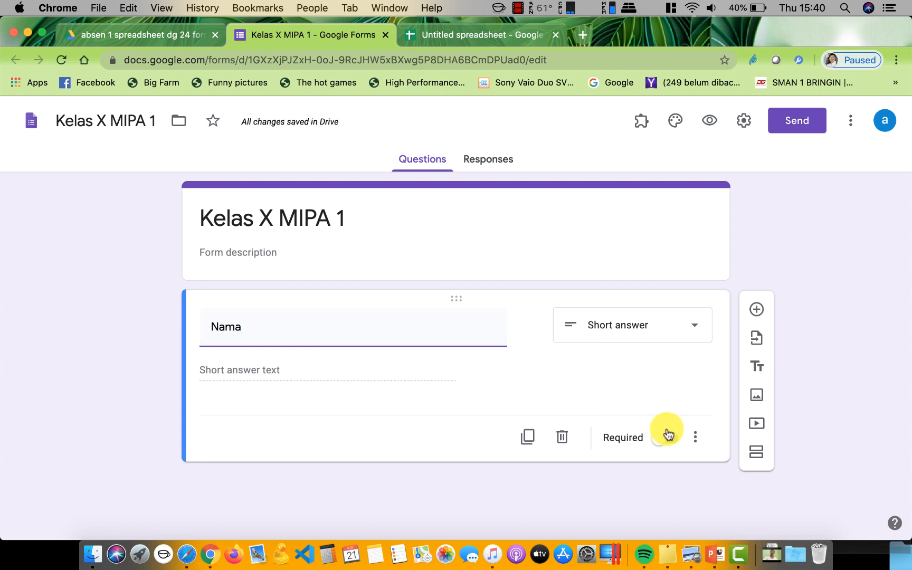
{"action": "left_click", "coordinate": [665, 439]}
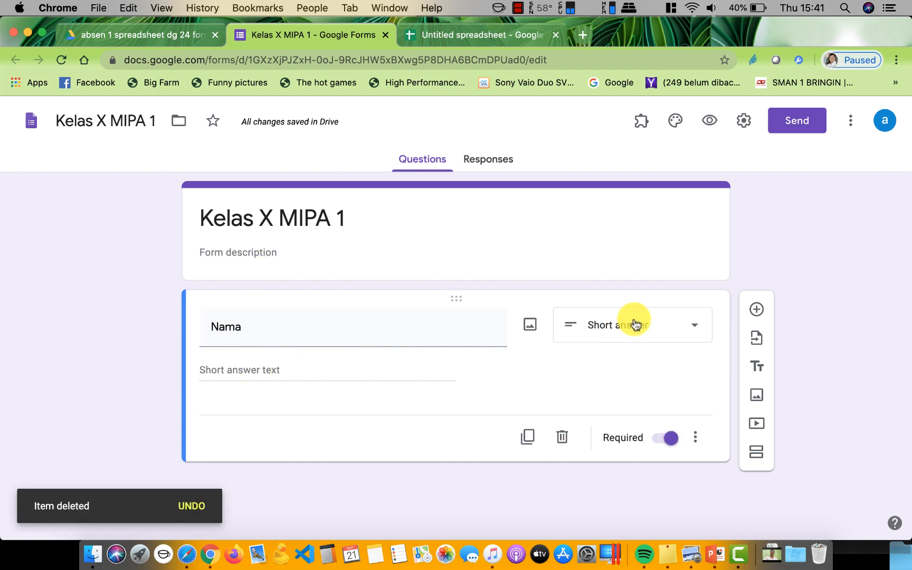
{"action": "left_click", "coordinate": [756, 309]}
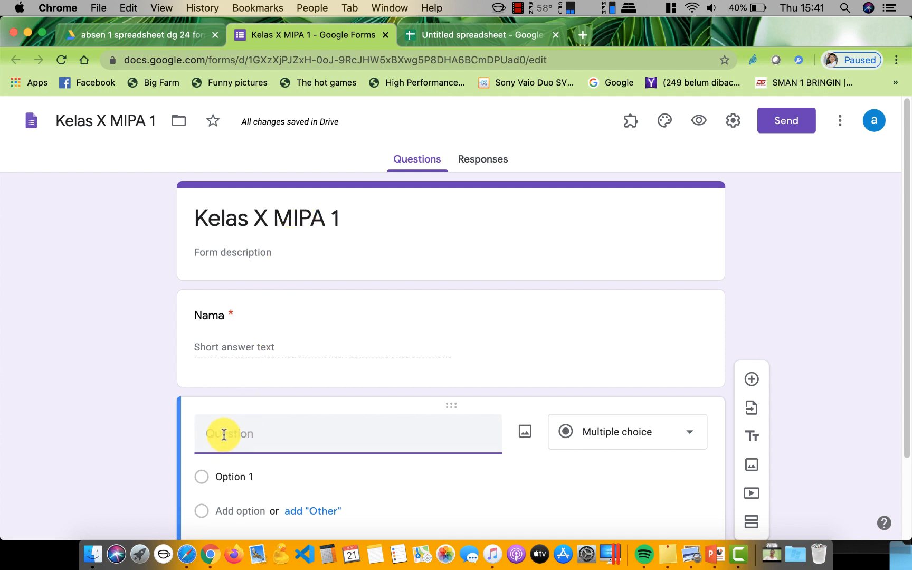
Title the new question 'Kelas' with choices X MIPA 1, X MIPA 2 and X IPS 1
{"action": "type", "text": "Kelas"}
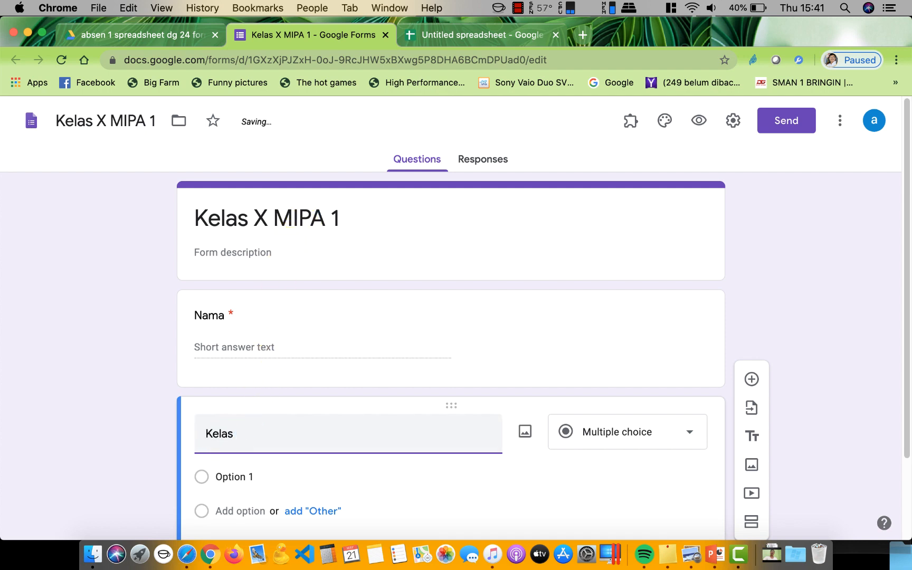
{"action": "left_click", "coordinate": [273, 482]}
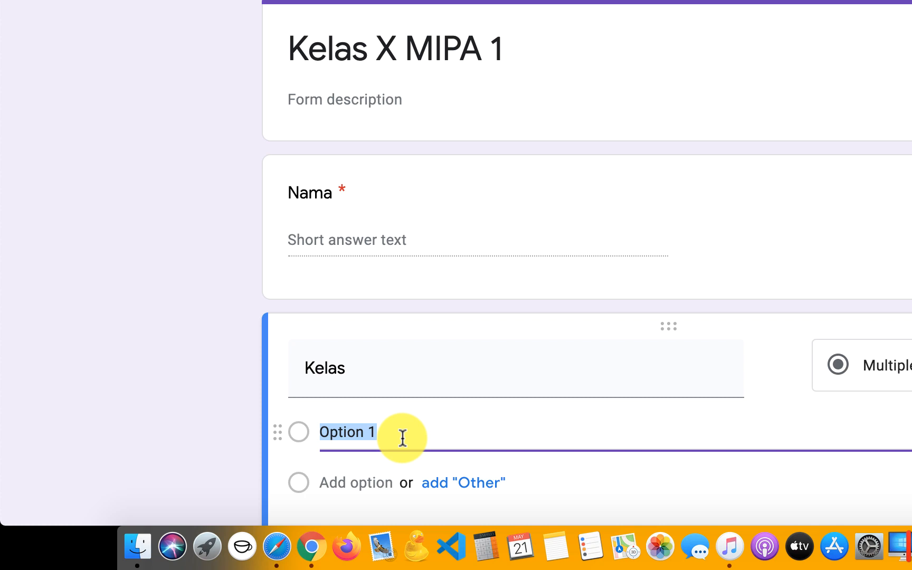
{"action": "type", "text": "X "}
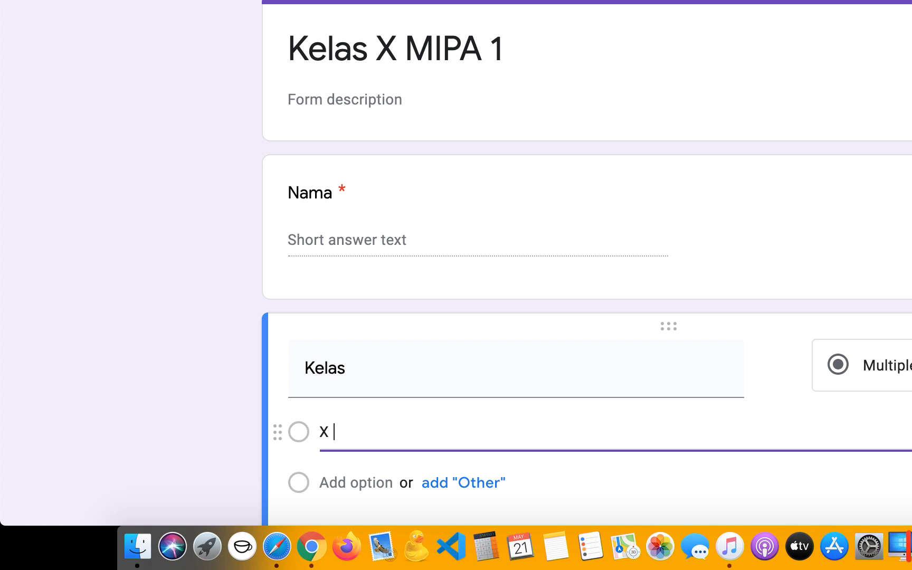
{"action": "type", "text": "MIPA 1"}
{"action": "left_click", "coordinate": [373, 485]}
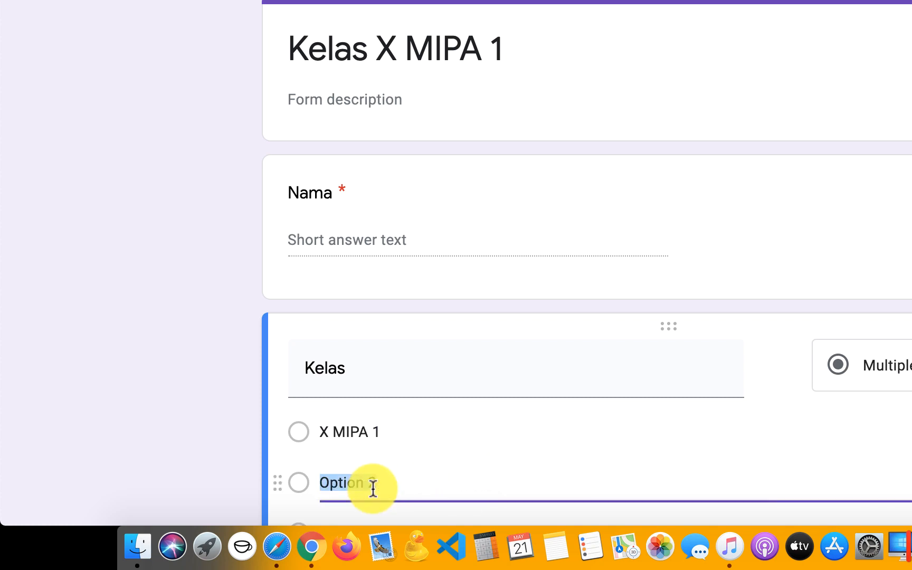
{"action": "type", "text": "X MI"}
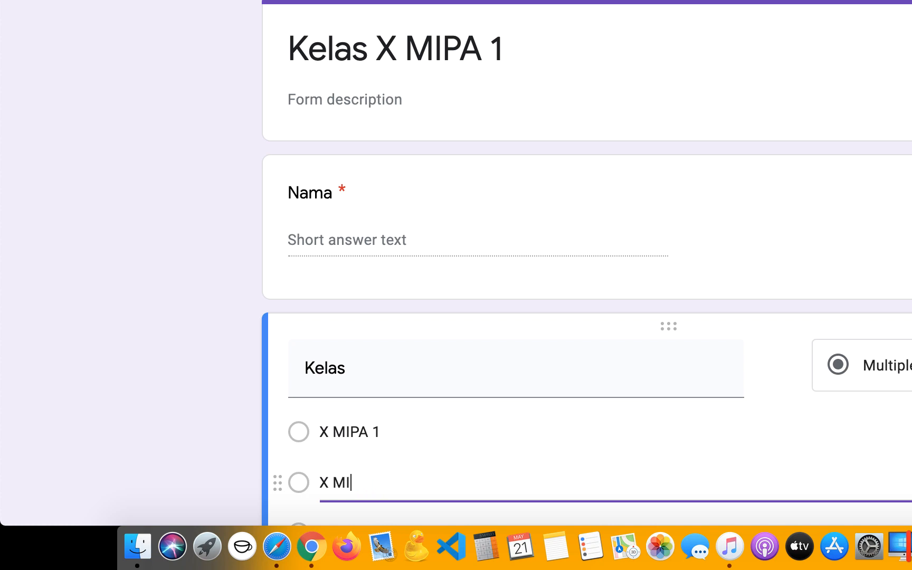
{"action": "type", "text": "PA 2"}
{"action": "scroll", "coordinate": [537, 467], "scroll_direction": "down", "scroll_amount": 3}
{"action": "left_click", "coordinate": [376, 429]}
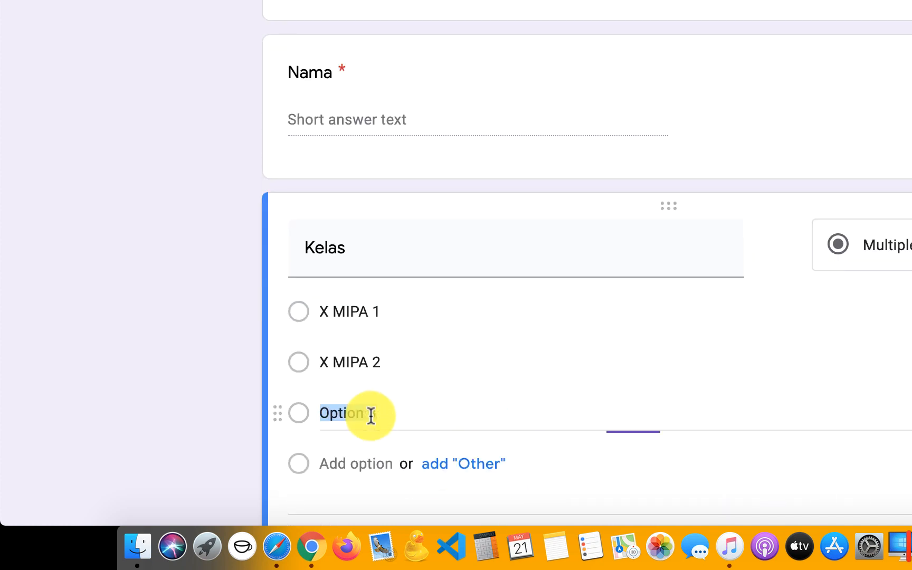
{"action": "type", "text": "X"}
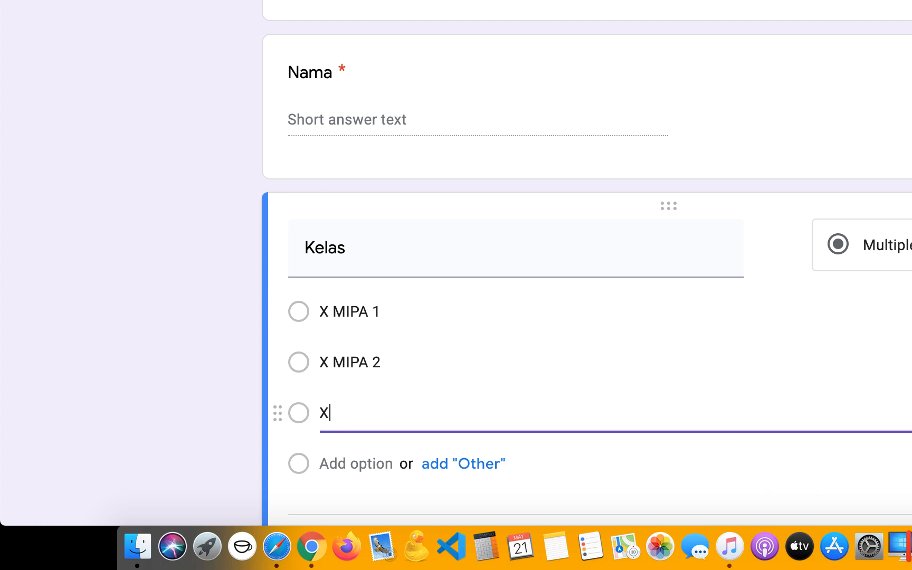
{"action": "type", "text": " M"}
{"action": "key", "text": "BackSpace"}
{"action": "type", "text": "IPS 1"}
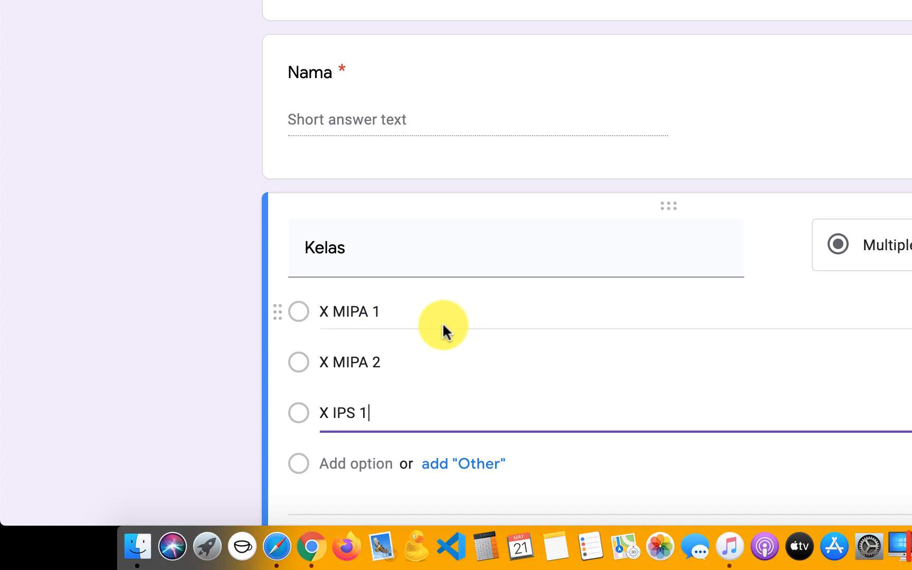
Make the Kelas question required and add a new question below it
{"action": "scroll", "coordinate": [442, 323], "scroll_direction": "up", "scroll_amount": 1}
{"action": "scroll", "coordinate": [442, 324], "scroll_direction": "down", "scroll_amount": 1}
{"action": "scroll", "coordinate": [443, 327], "scroll_direction": "down", "scroll_amount": 3}
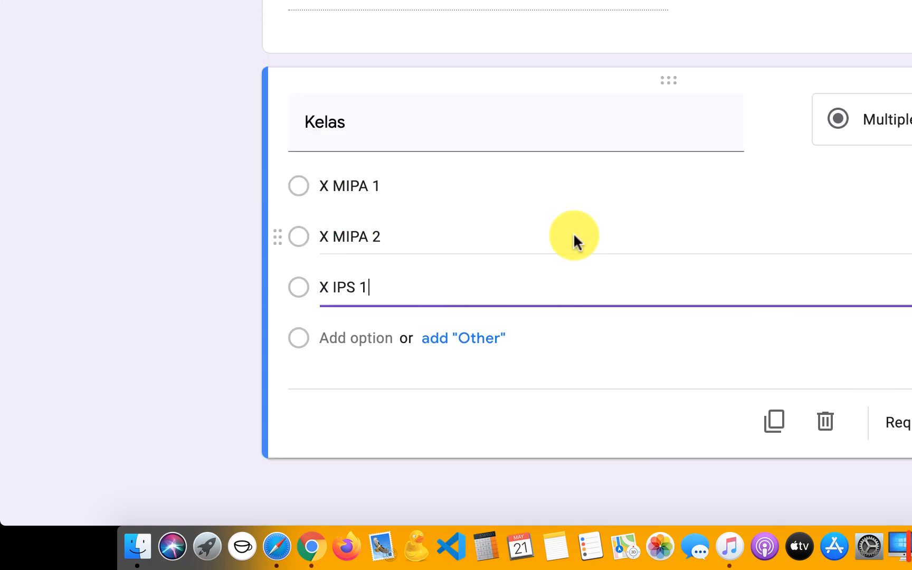
{"action": "left_click", "coordinate": [900, 414]}
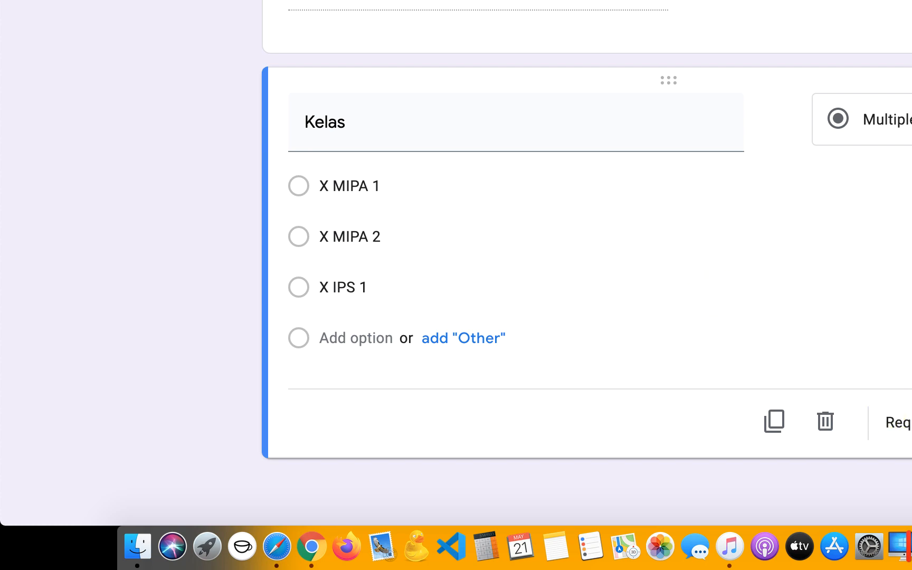
{"action": "left_click", "coordinate": [909, 89]}
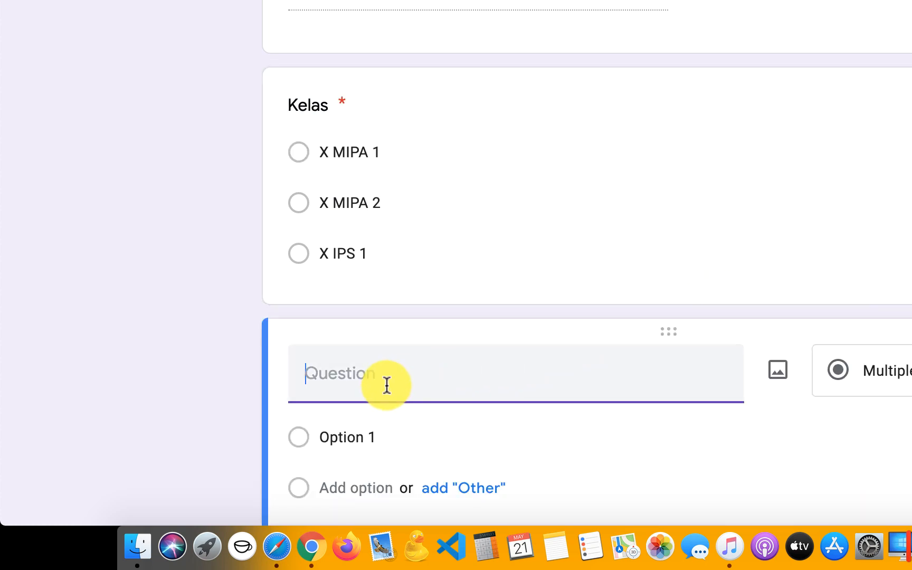
Add a number-only short-answer 'No Absen' question, then start a 'Kehadiran Ujian' question
{"action": "type", "text": "No Absen"}
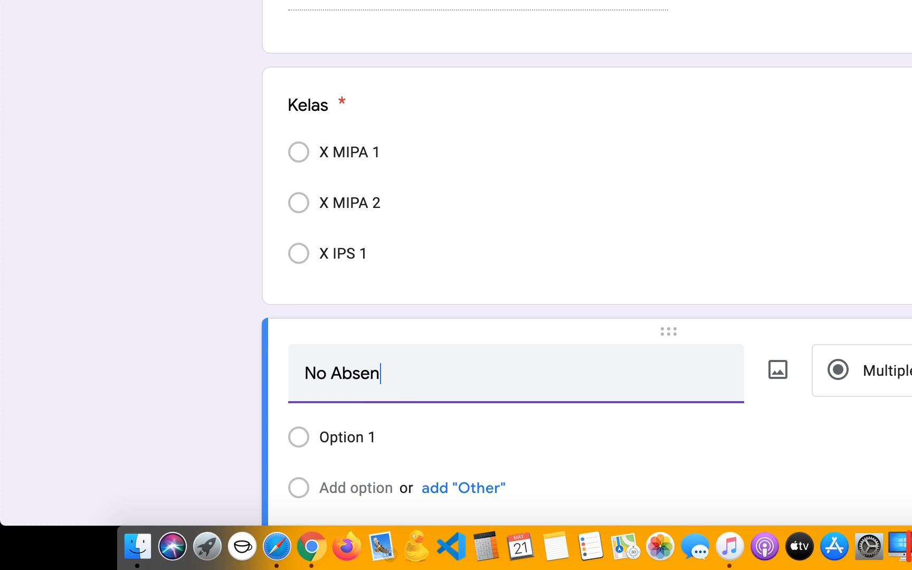
{"action": "scroll", "coordinate": [697, 257], "scroll_direction": "up", "scroll_amount": 5}
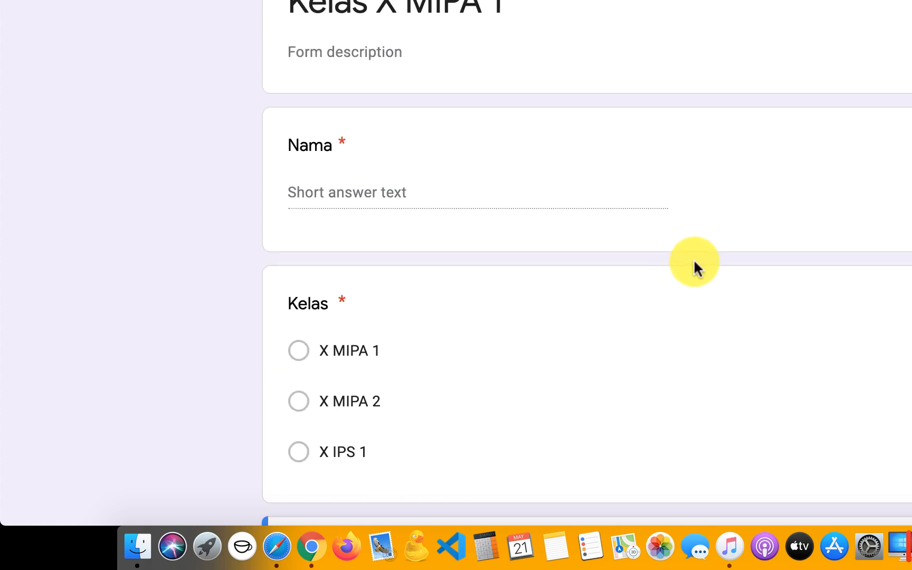
{"action": "scroll", "coordinate": [693, 258], "scroll_direction": "down", "scroll_amount": 8}
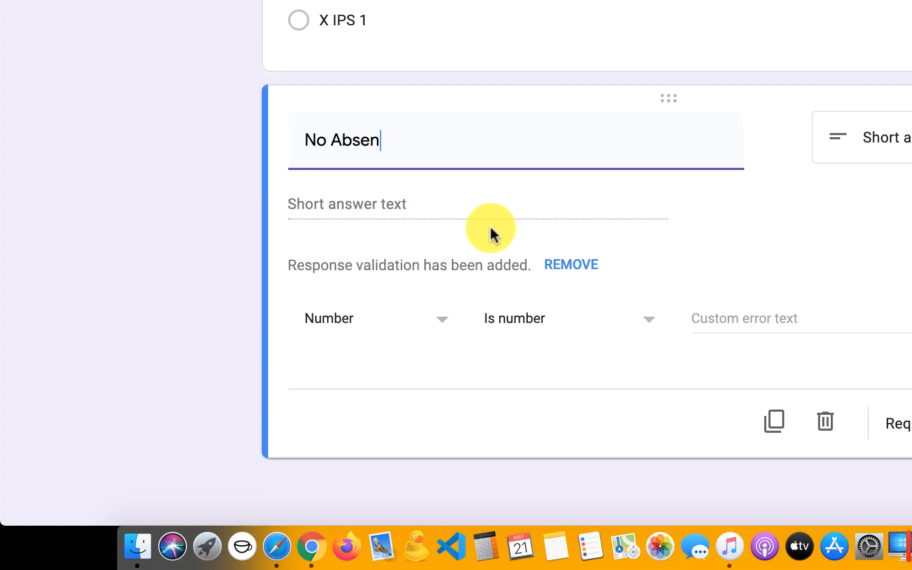
{"action": "scroll", "coordinate": [491, 229], "scroll_direction": "up", "scroll_amount": 1}
{"action": "scroll", "coordinate": [490, 228], "scroll_direction": "up", "scroll_amount": 7}
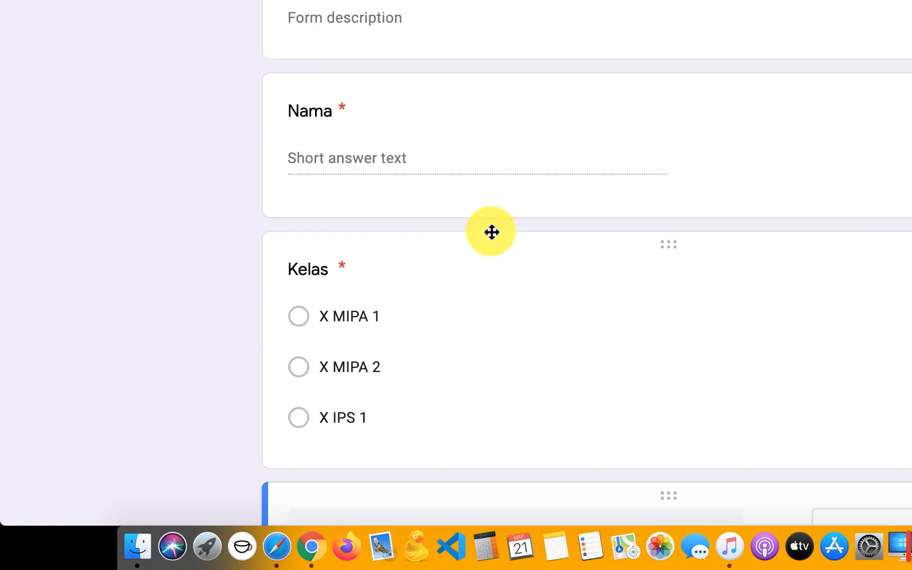
{"action": "scroll", "coordinate": [466, 157], "scroll_direction": "down", "scroll_amount": 8}
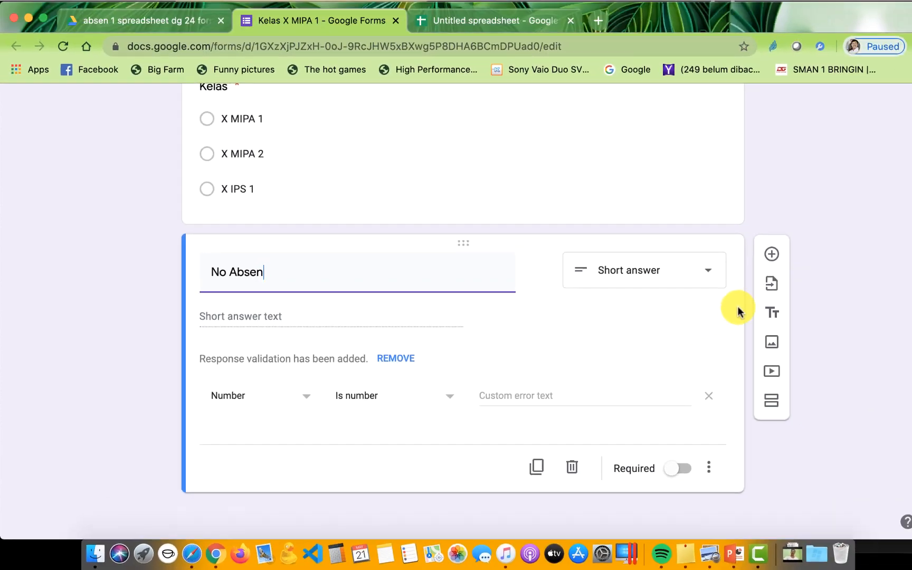
{"action": "left_click", "coordinate": [751, 262]}
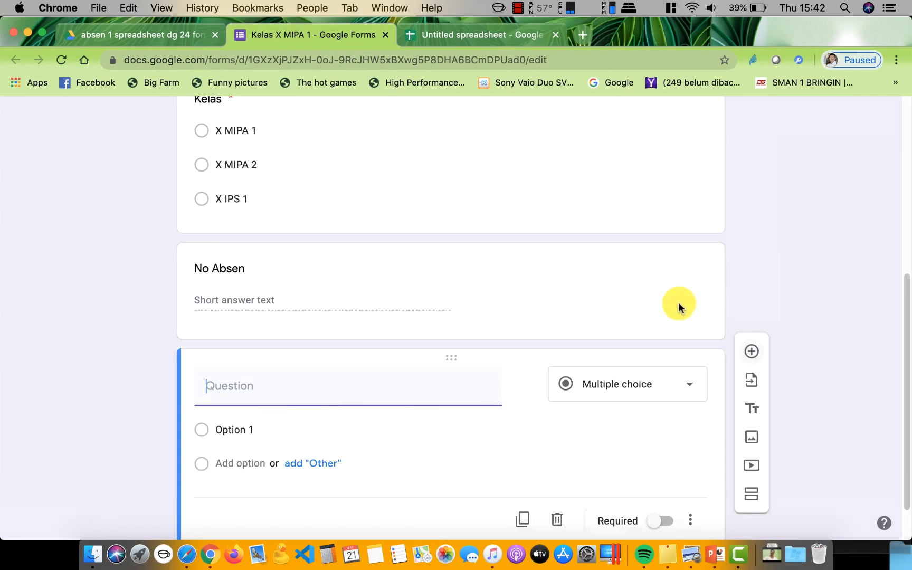
{"action": "type", "text": "Ke"}
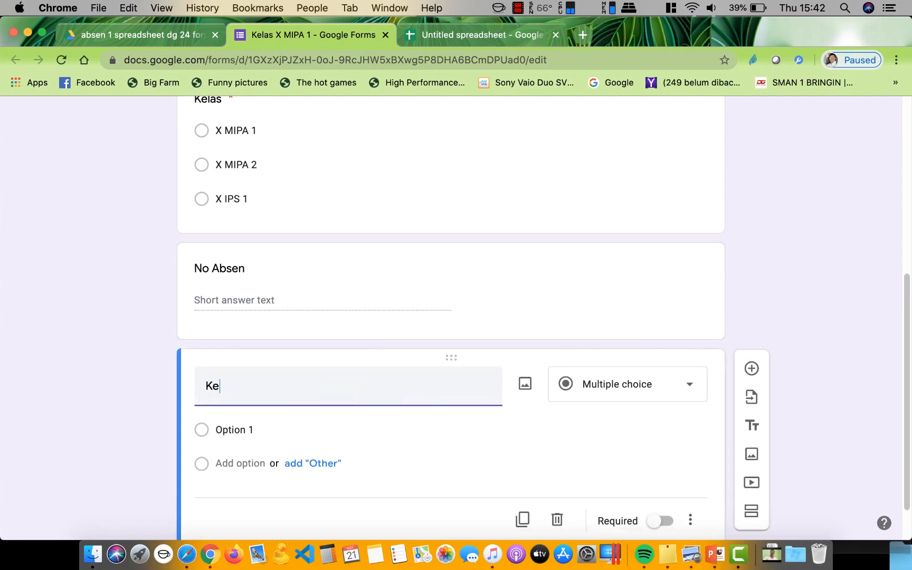
{"action": "type", "text": "hadi"}
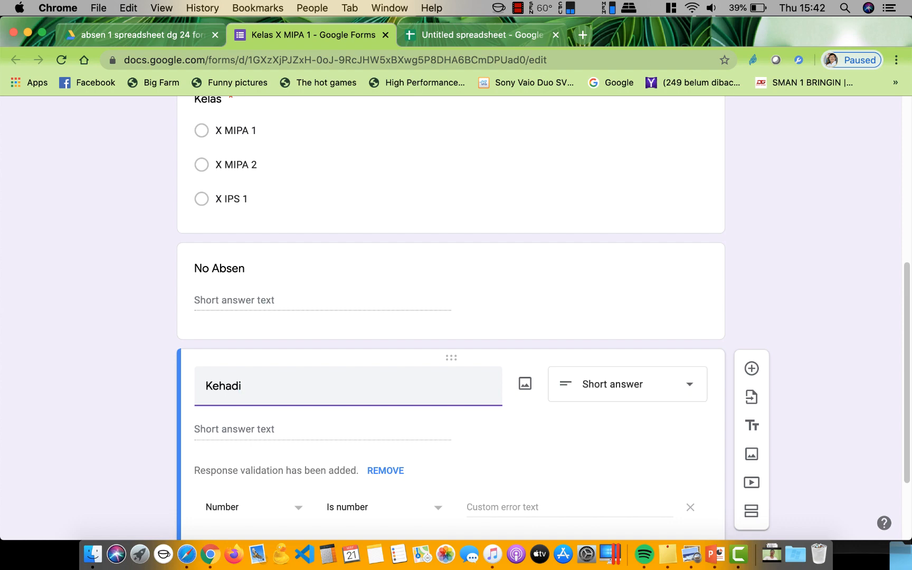
{"action": "type", "text": "ran Ujian"}
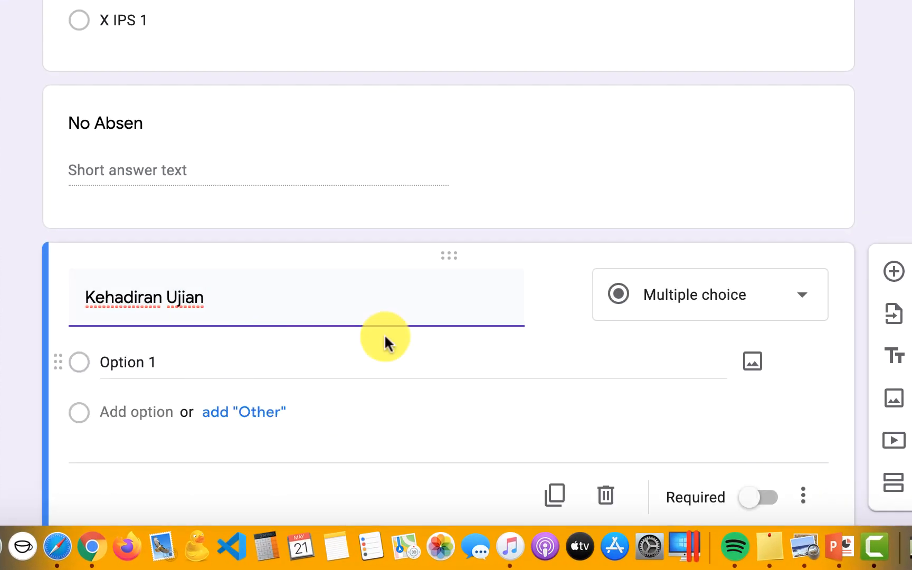
Give Kehadiran Ujian the choices Hadir, Ijin and sakit, and mark it required
{"action": "left_click", "coordinate": [136, 363]}
{"action": "type", "text": "Hadir"}
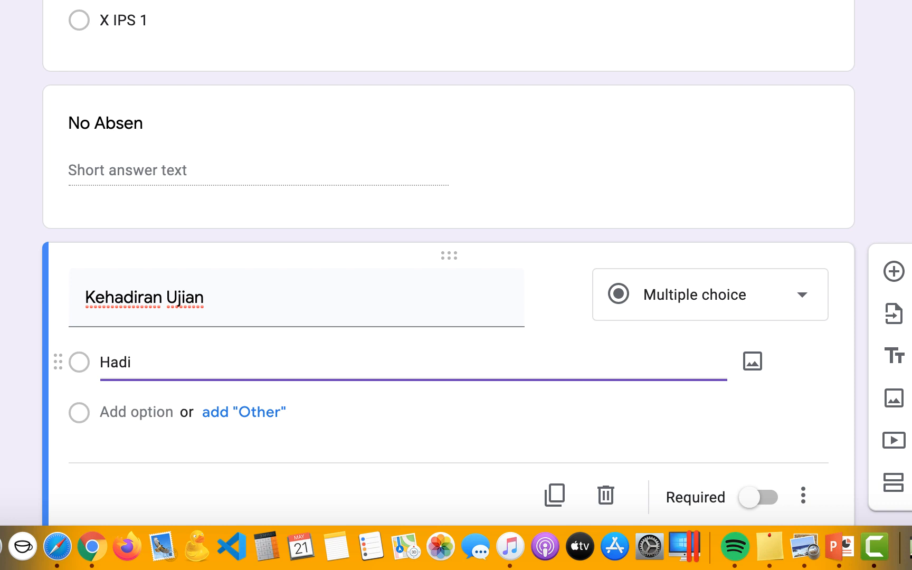
{"action": "left_click", "coordinate": [171, 412]}
{"action": "type", "text": "Ij"}
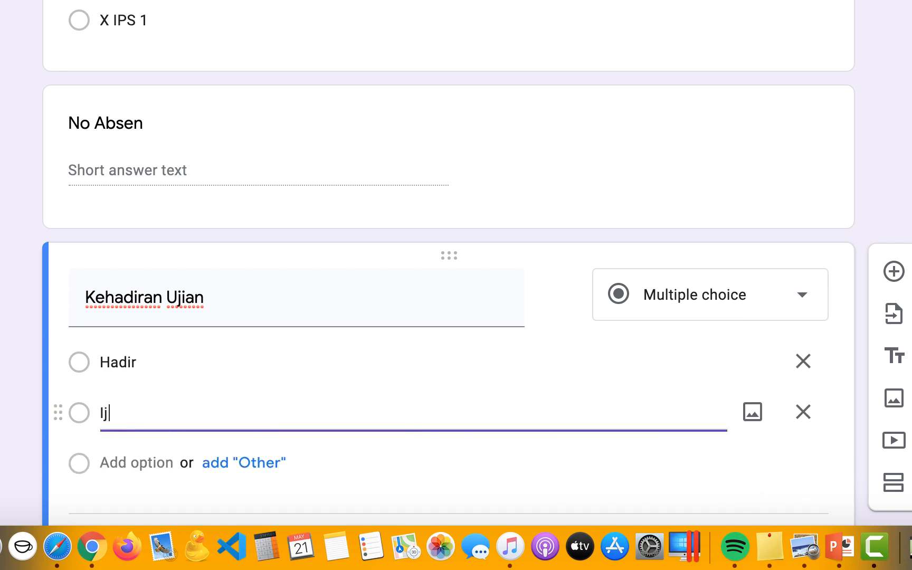
{"action": "type", "text": "in"}
{"action": "left_click", "coordinate": [149, 462]}
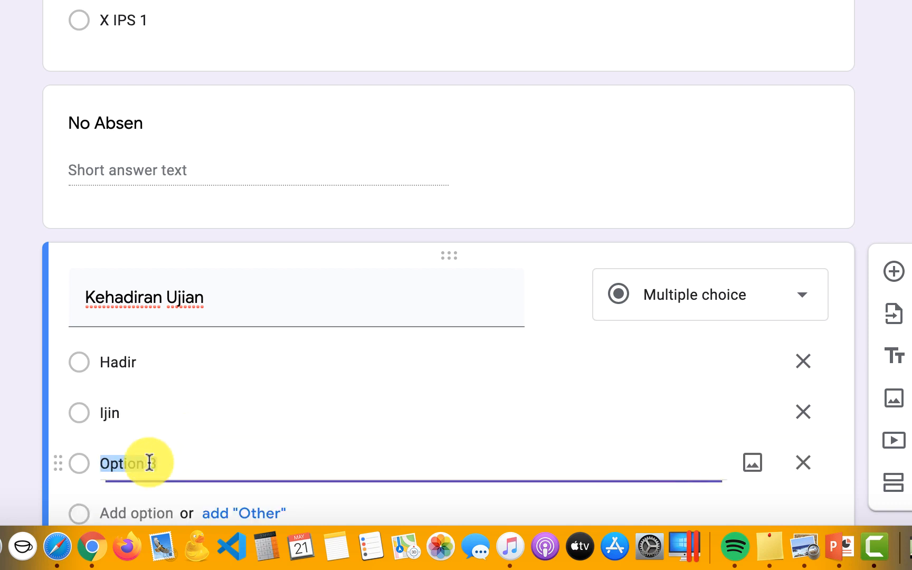
{"action": "type", "text": "sa"}
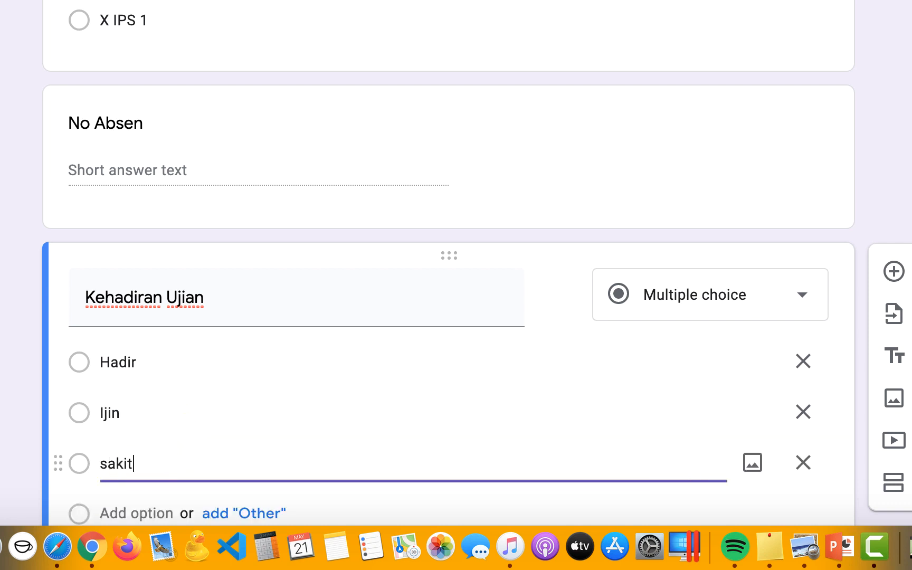
{"action": "type", "text": "kit"}
{"action": "scroll", "coordinate": [363, 266], "scroll_direction": "down", "scroll_amount": 3}
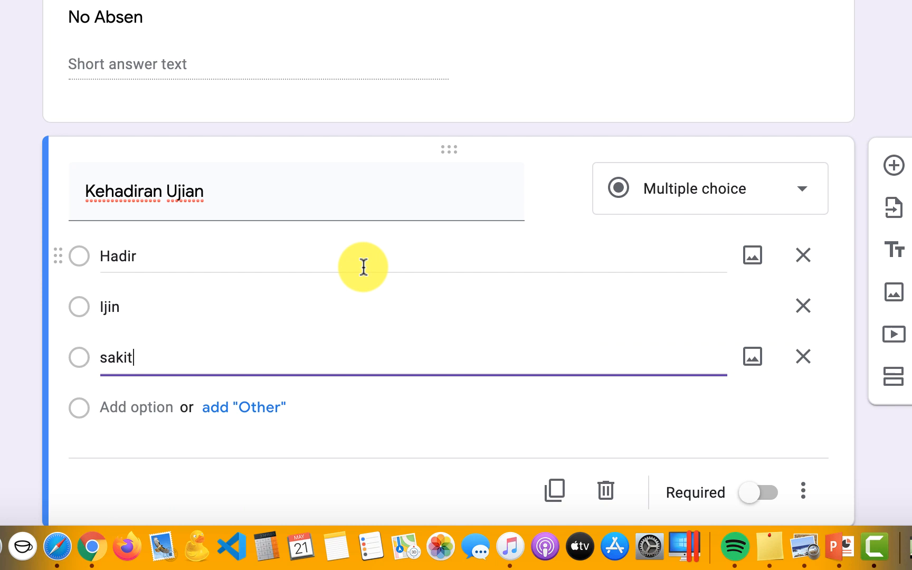
{"action": "left_click", "coordinate": [756, 495]}
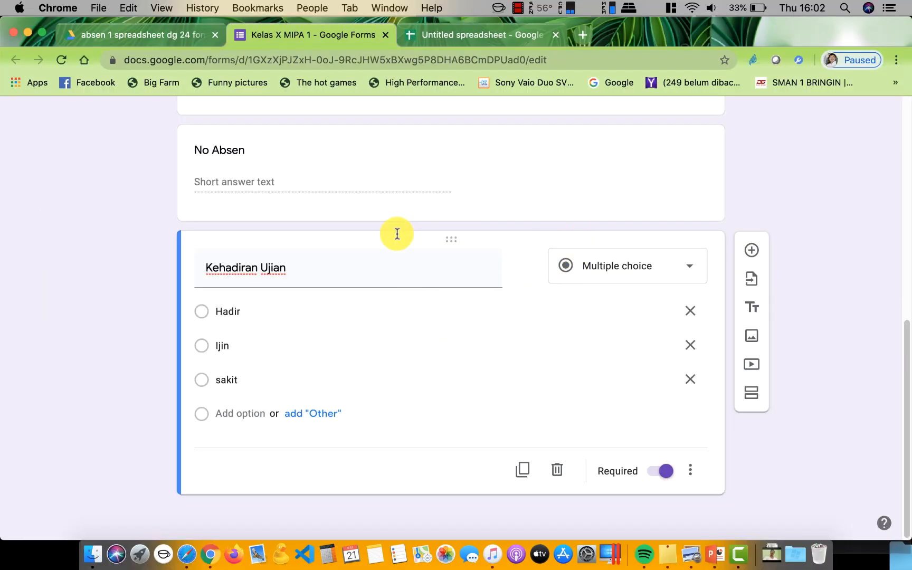
{"action": "left_click", "coordinate": [143, 35]}
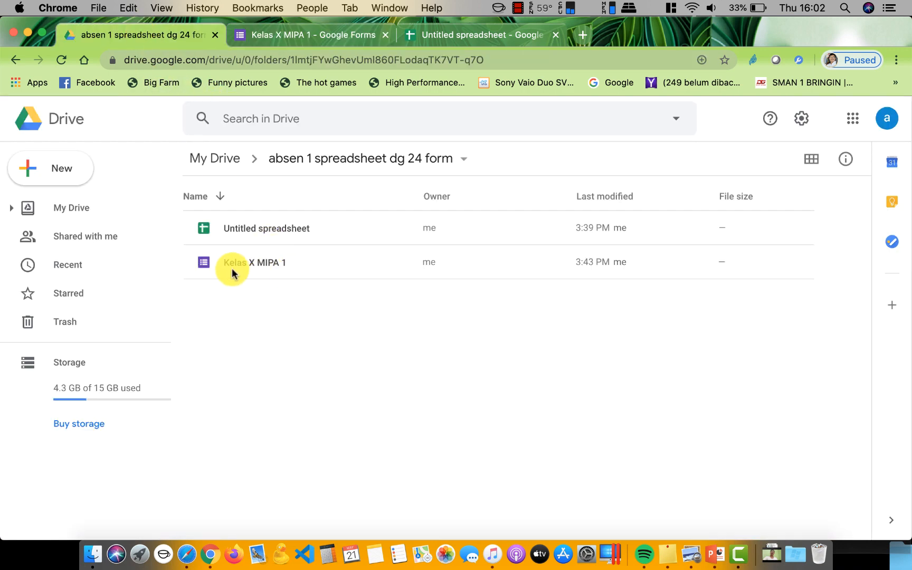
{"action": "left_click", "coordinate": [312, 40]}
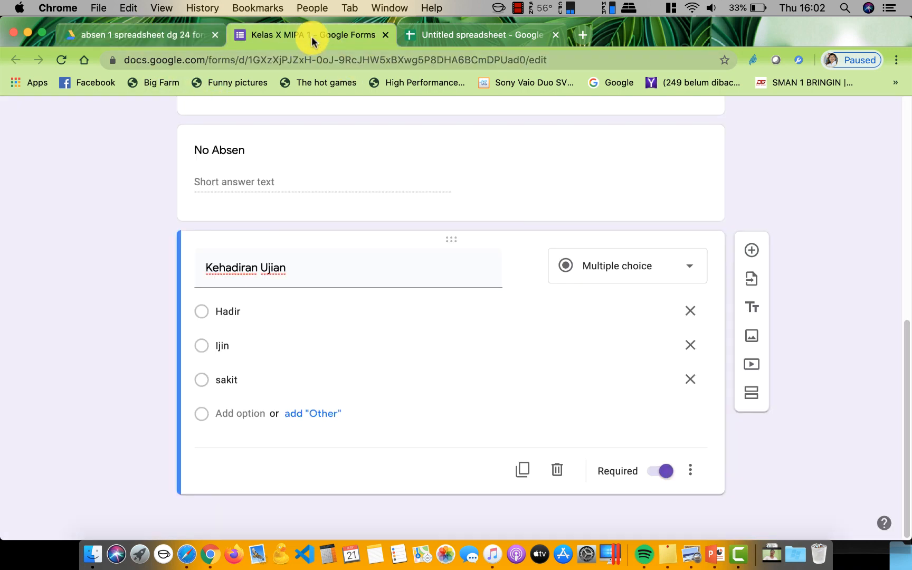
{"action": "scroll", "coordinate": [420, 284], "scroll_direction": "up", "scroll_amount": 1}
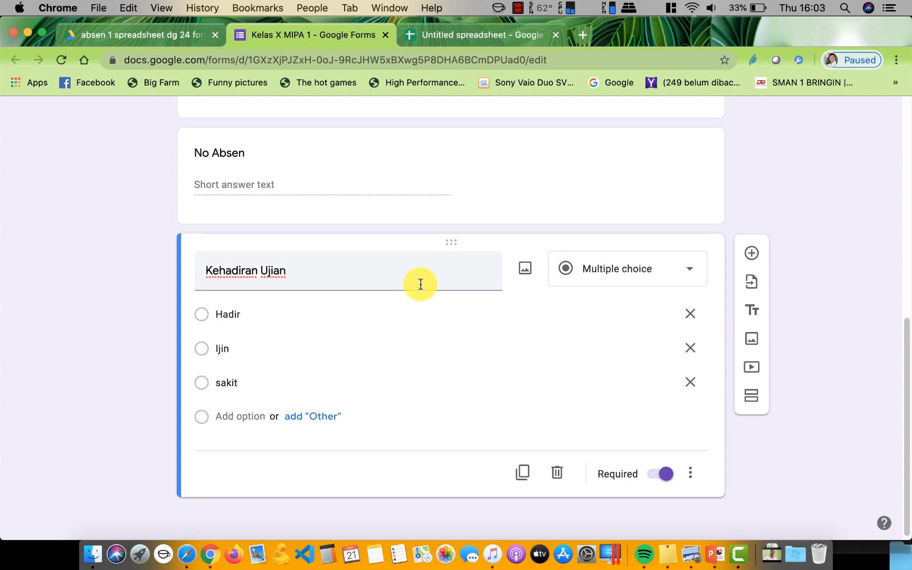
{"action": "scroll", "coordinate": [420, 284], "scroll_direction": "up", "scroll_amount": 10}
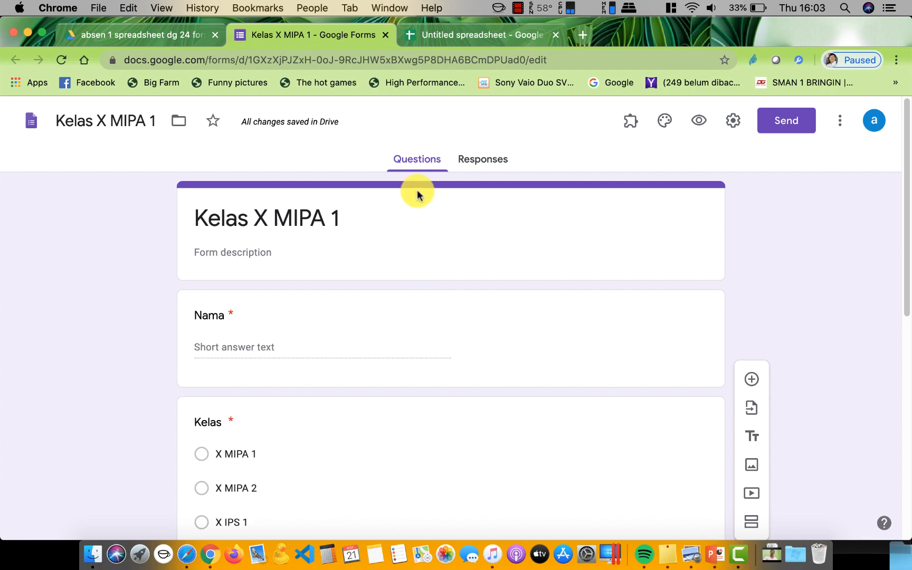
Link the form's responses to a new spreadsheet 'Hasil Rekap Absen seluruh kelas' and open it
{"action": "left_click", "coordinate": [477, 161]}
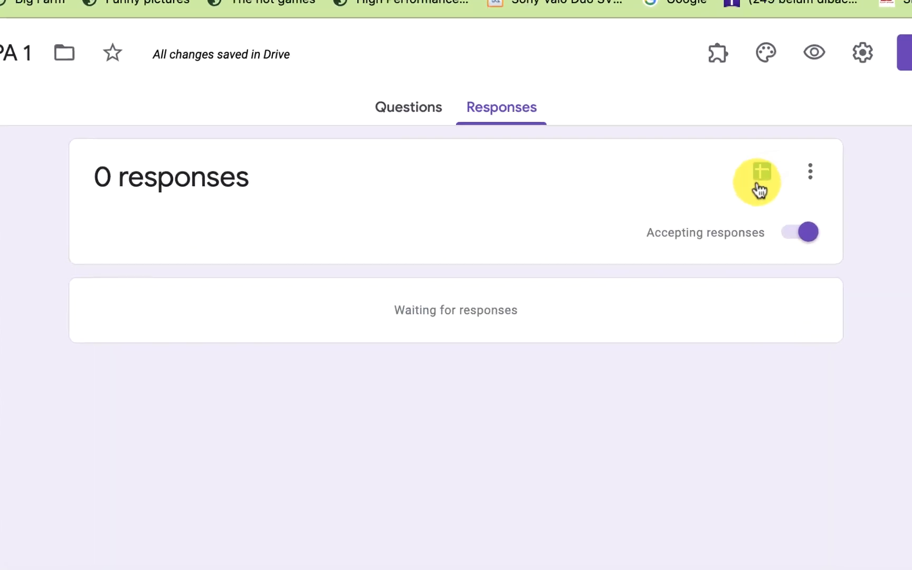
{"action": "left_click", "coordinate": [672, 205]}
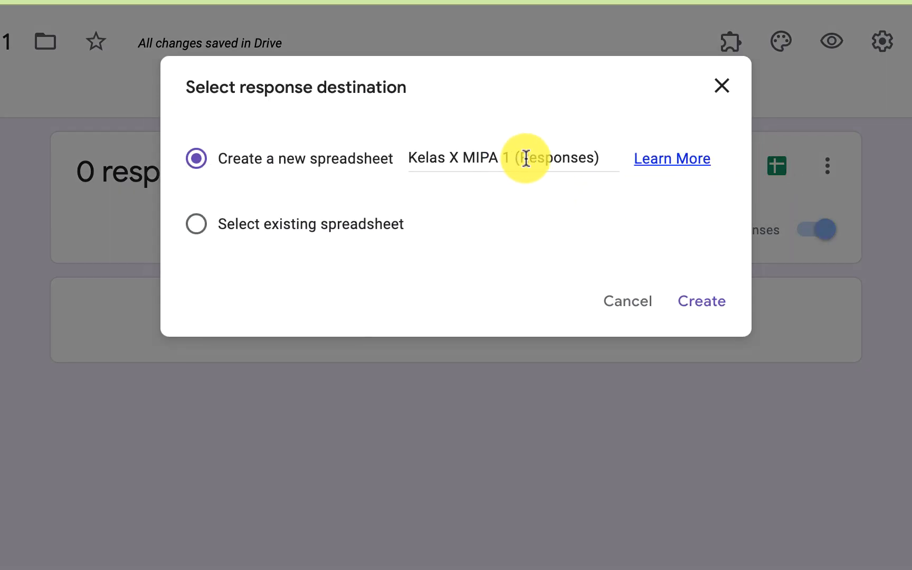
{"action": "left_click_drag", "start_coordinate": [599, 156], "coordinate": [399, 154]}
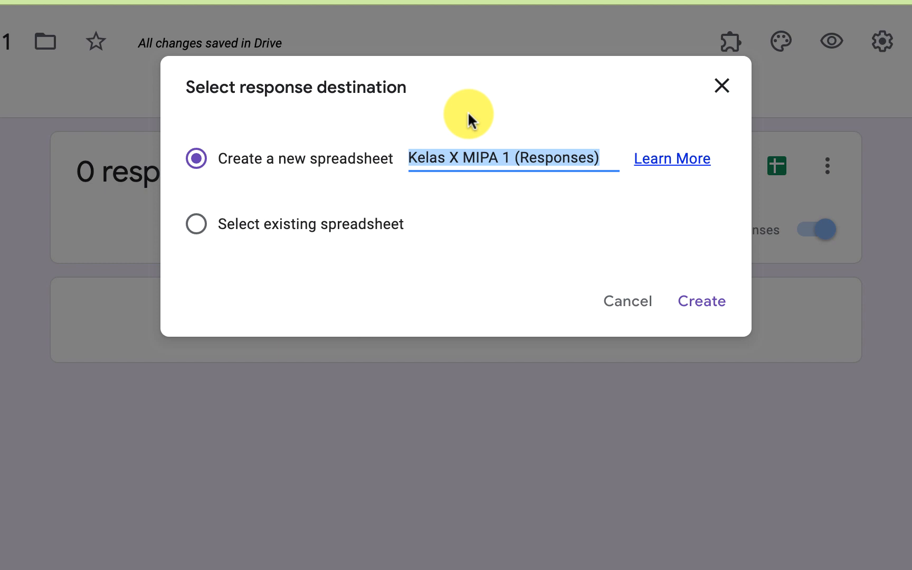
{"action": "type", "text": "Hasil Rekap Absen seluruh k"}
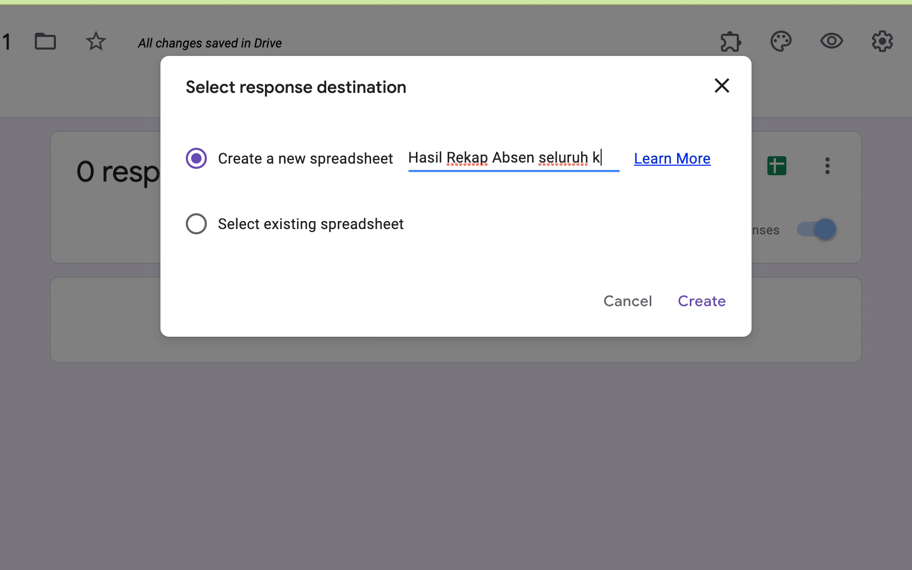
{"action": "type", "text": "elas"}
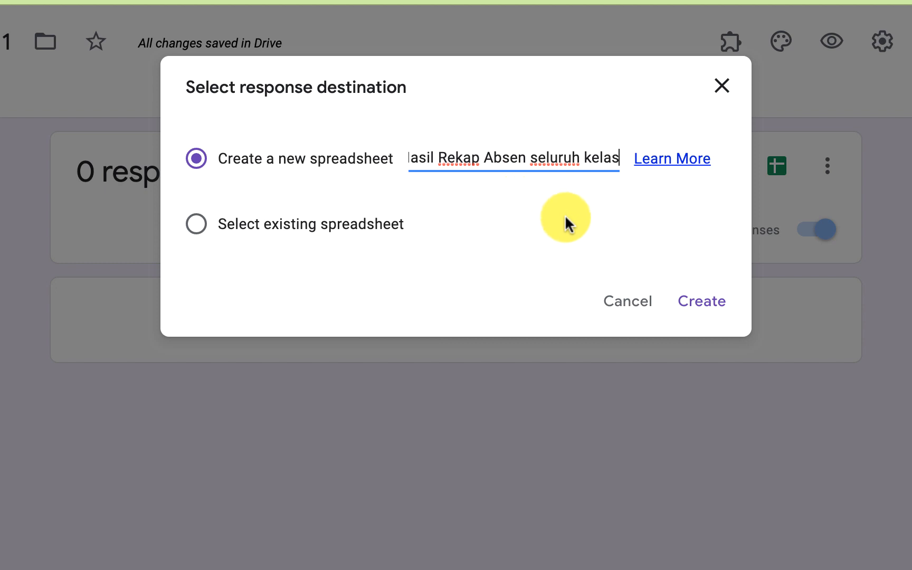
{"action": "left_click", "coordinate": [707, 306]}
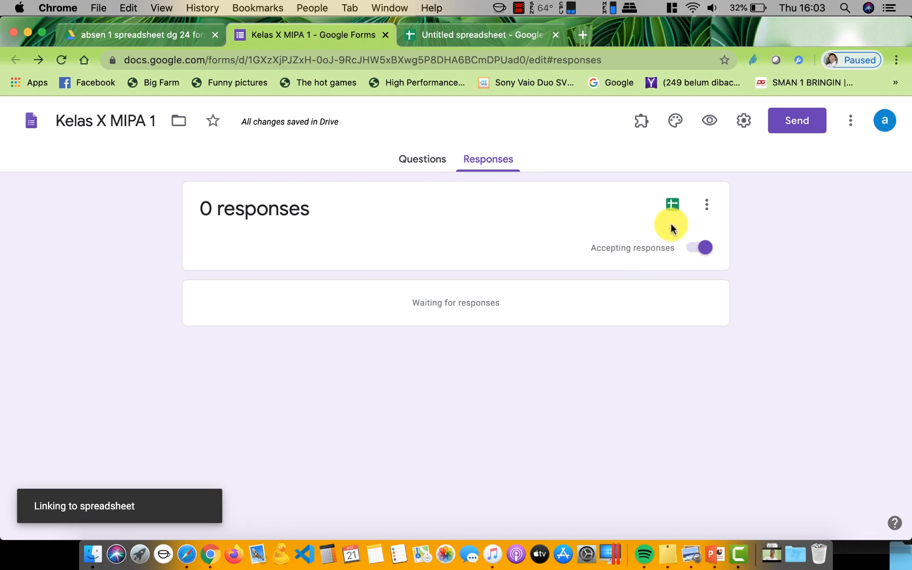
{"action": "left_click", "coordinate": [671, 207]}
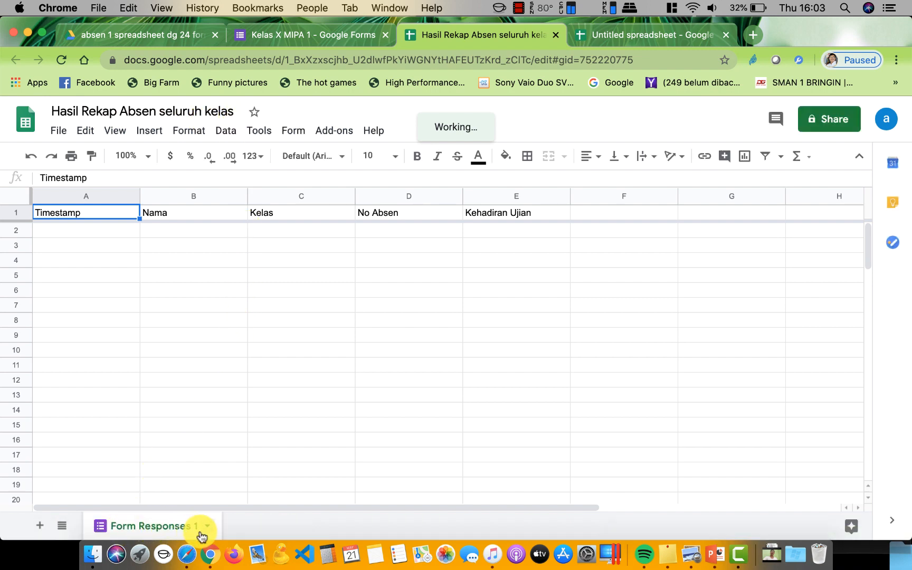
Switch between the form and recap spreadsheet tabs, ending on the 'absen 1 spreadsheet dg 24 form' Drive folder
{"action": "left_click", "coordinate": [312, 35]}
{"action": "left_click", "coordinate": [153, 34]}
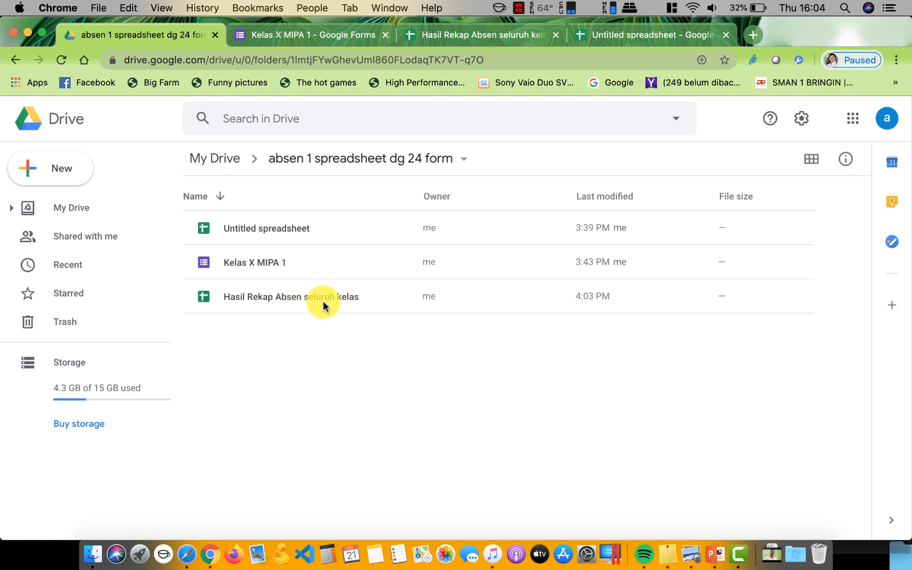
{"action": "left_click", "coordinate": [502, 42]}
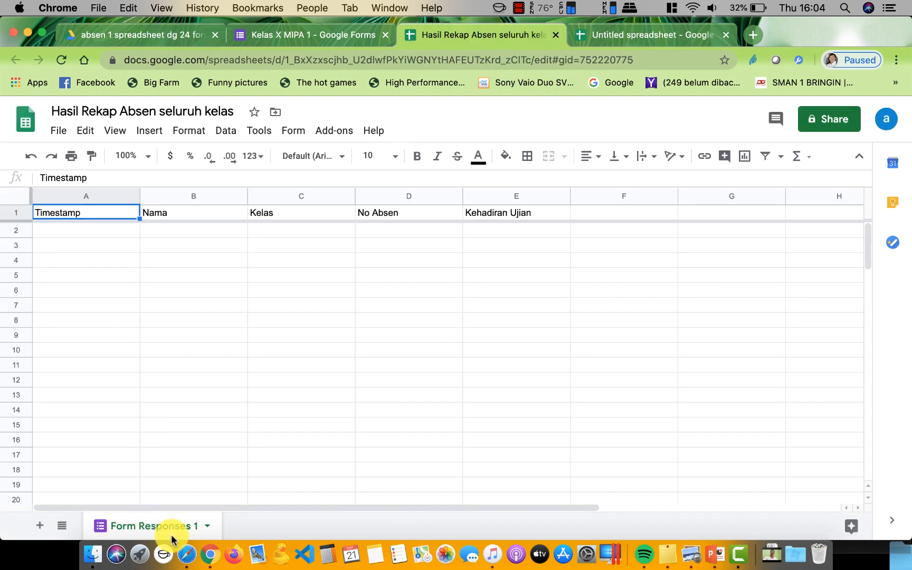
{"action": "left_click", "coordinate": [152, 43]}
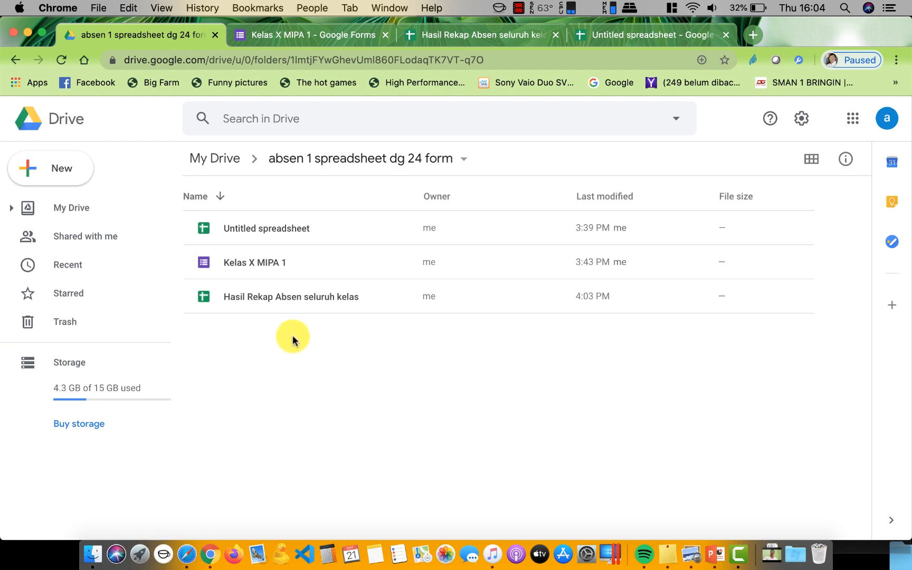
Duplicate the Kelas X MIPA 1 form twice with Make a copy in the same folder
{"action": "left_click", "coordinate": [240, 272]}
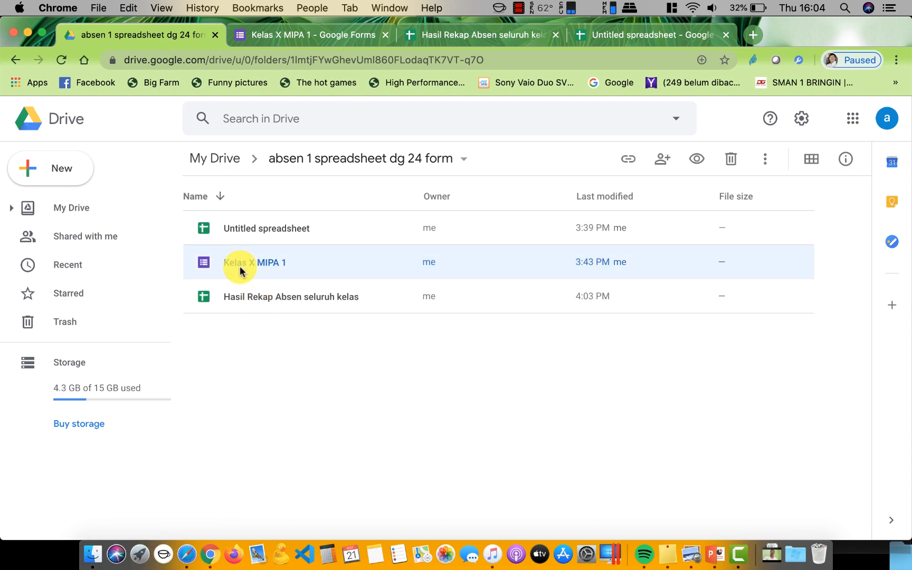
{"action": "right_click", "coordinate": [240, 268]}
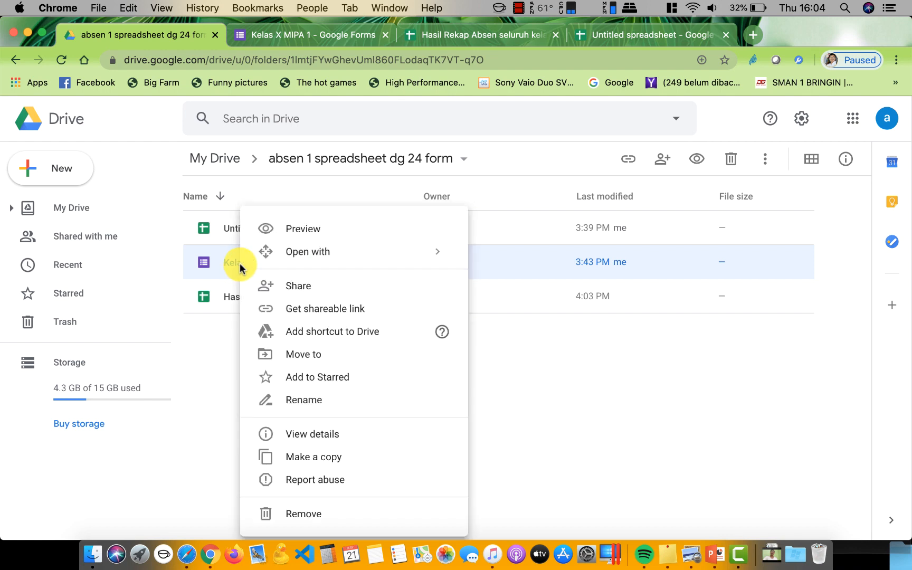
{"action": "left_click", "coordinate": [317, 457]}
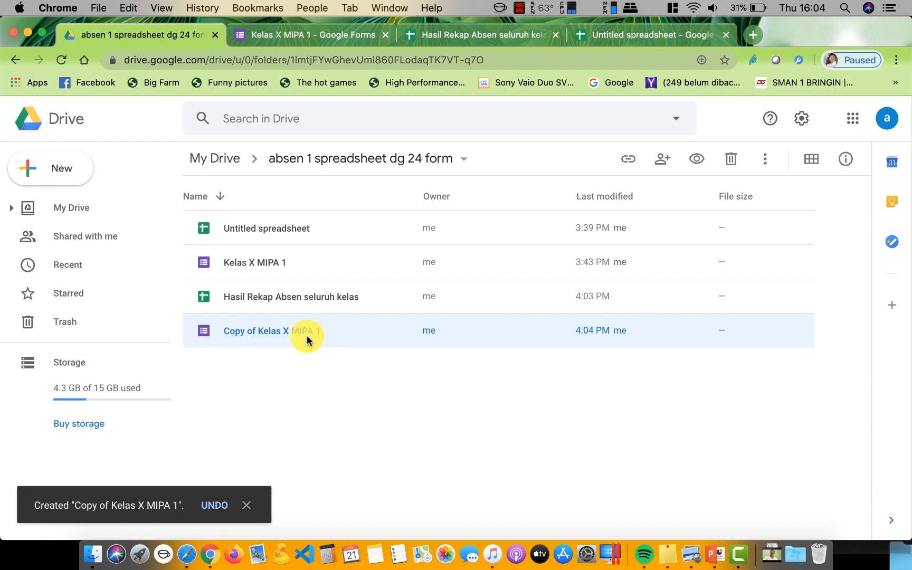
{"action": "left_click", "coordinate": [244, 264]}
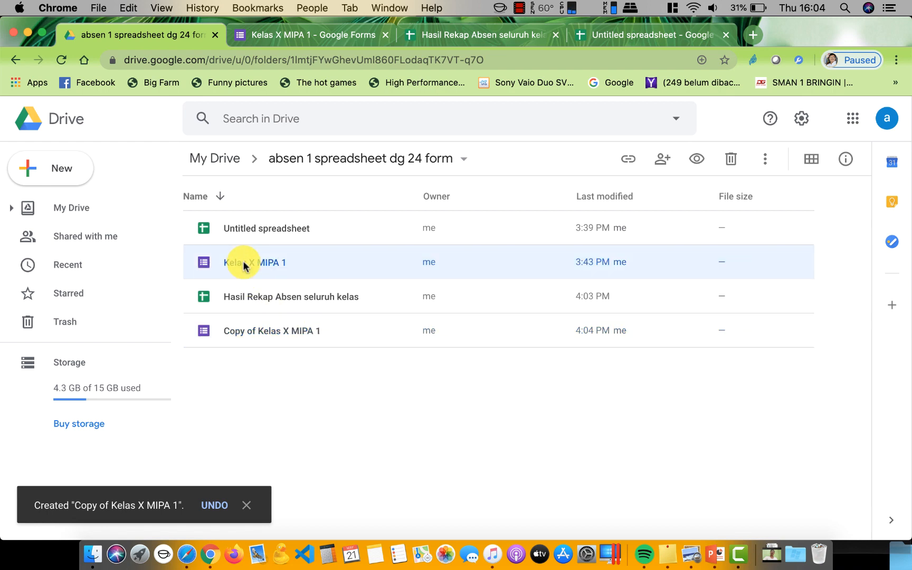
{"action": "right_click", "coordinate": [243, 265]}
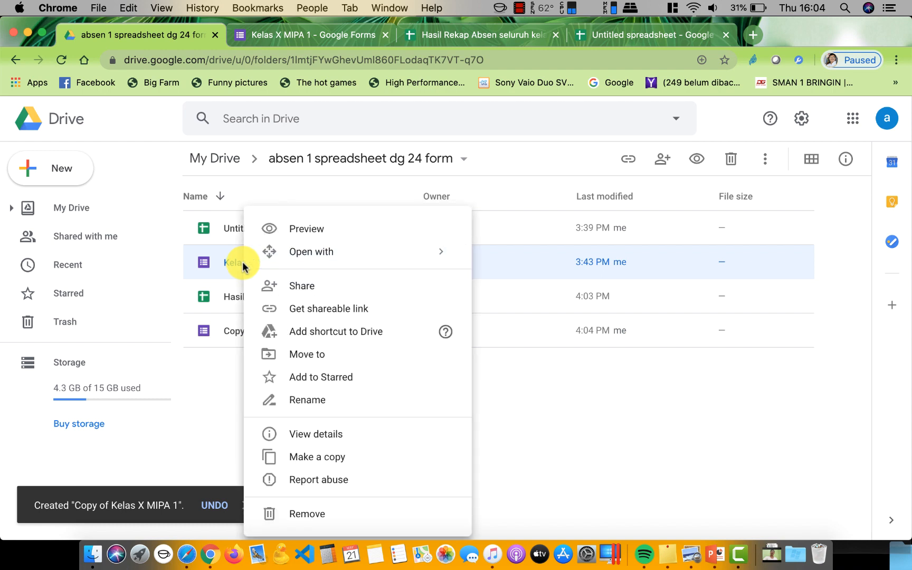
{"action": "left_click", "coordinate": [315, 457]}
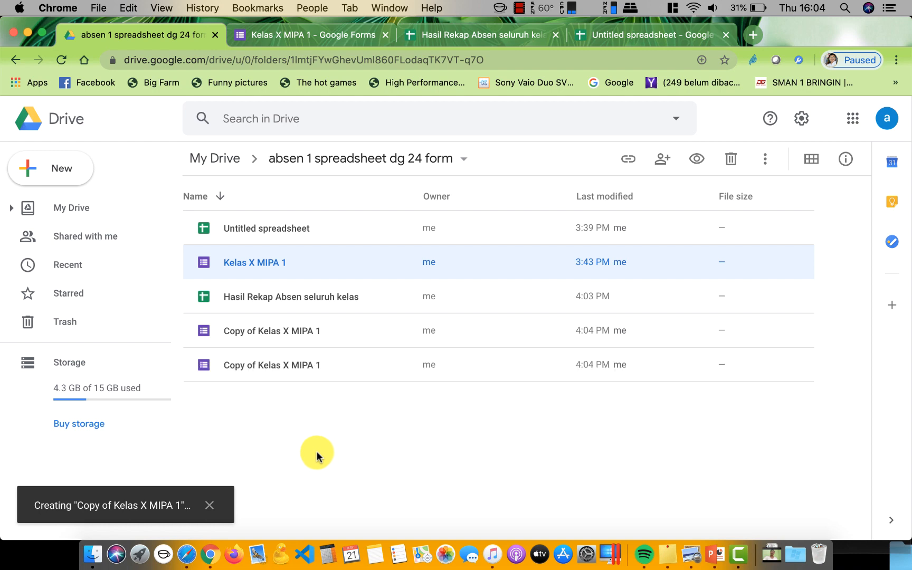
Rename the first Copy of Kelas X MIPA 1 to Kelas X MIPA 2
{"action": "left_click", "coordinate": [263, 338]}
{"action": "right_click", "coordinate": [263, 336]}
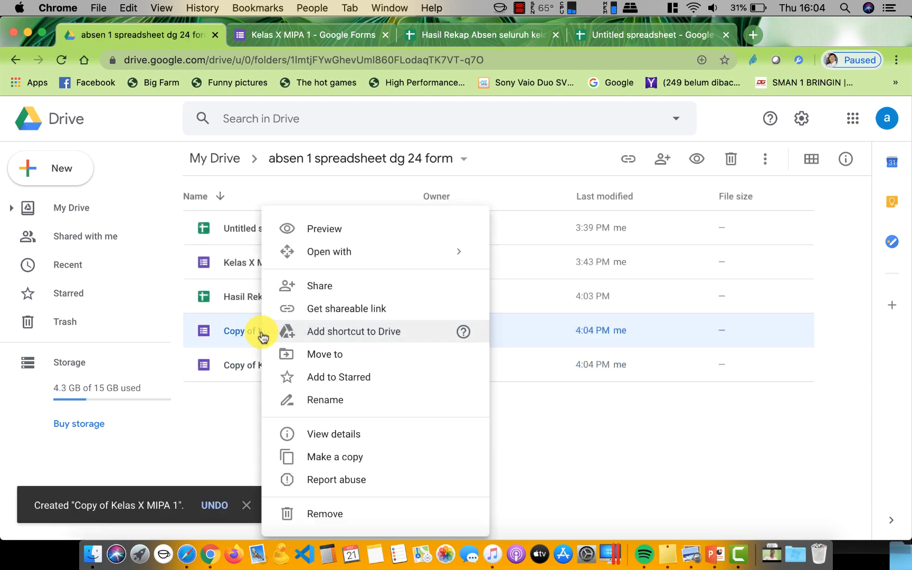
{"action": "left_click", "coordinate": [332, 408]}
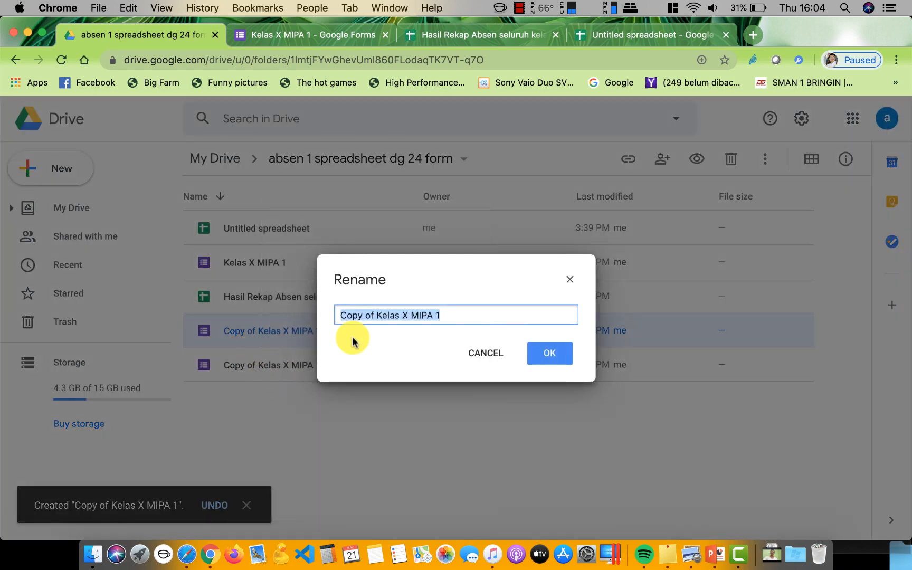
{"action": "left_click", "coordinate": [377, 315]}
{"action": "left_click_drag", "start_coordinate": [376, 316], "coordinate": [332, 320]}
{"action": "key", "text": "BackSpace"}
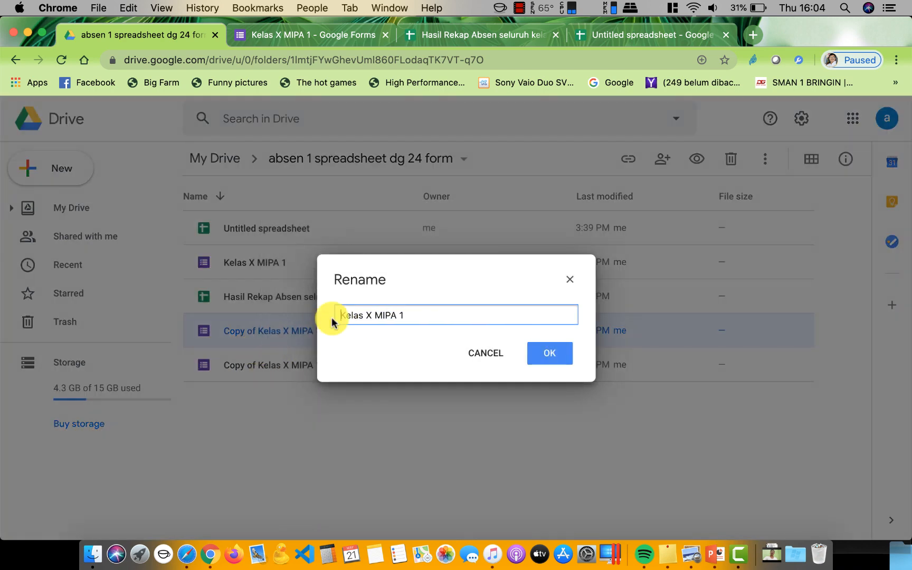
{"action": "key", "text": "BackSpace"}
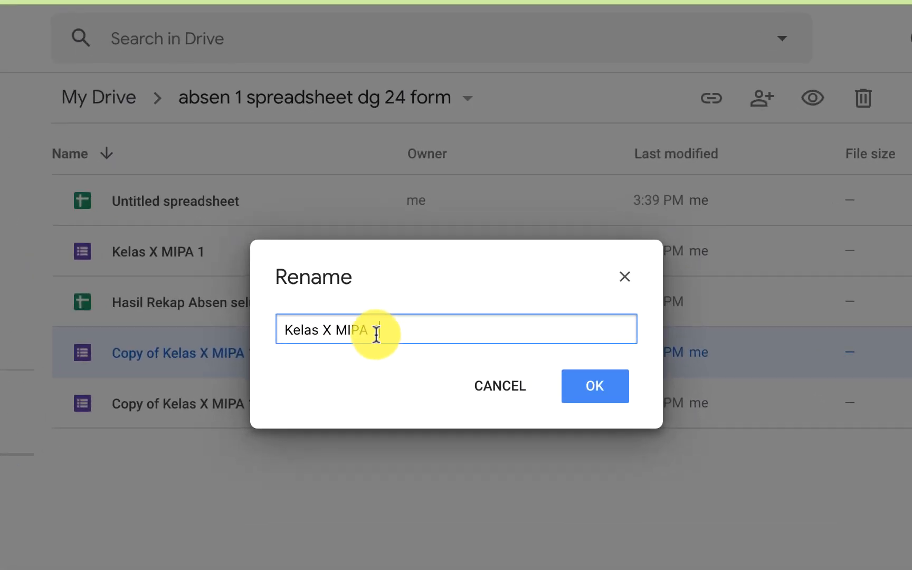
{"action": "key", "text": "shift+Left"}
{"action": "type", "text": "2"}
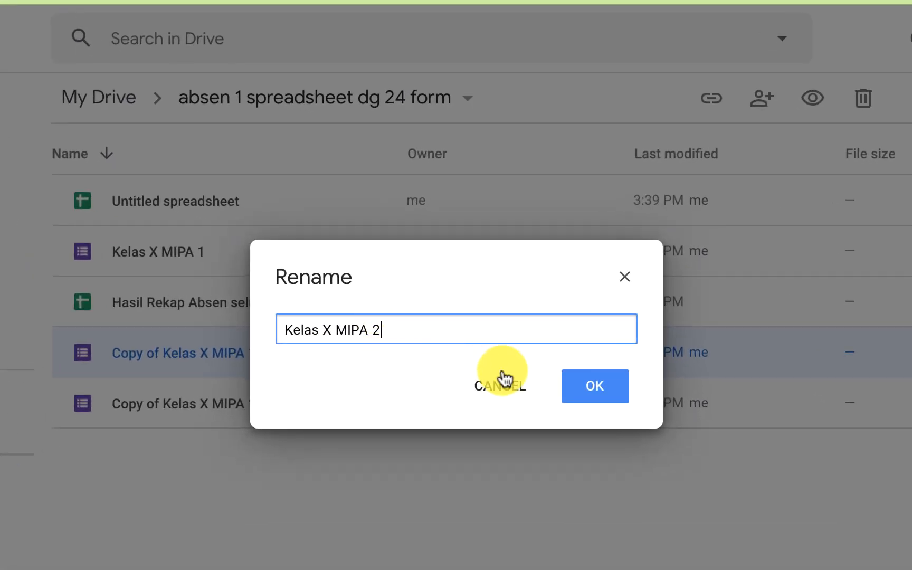
{"action": "left_click", "coordinate": [590, 390]}
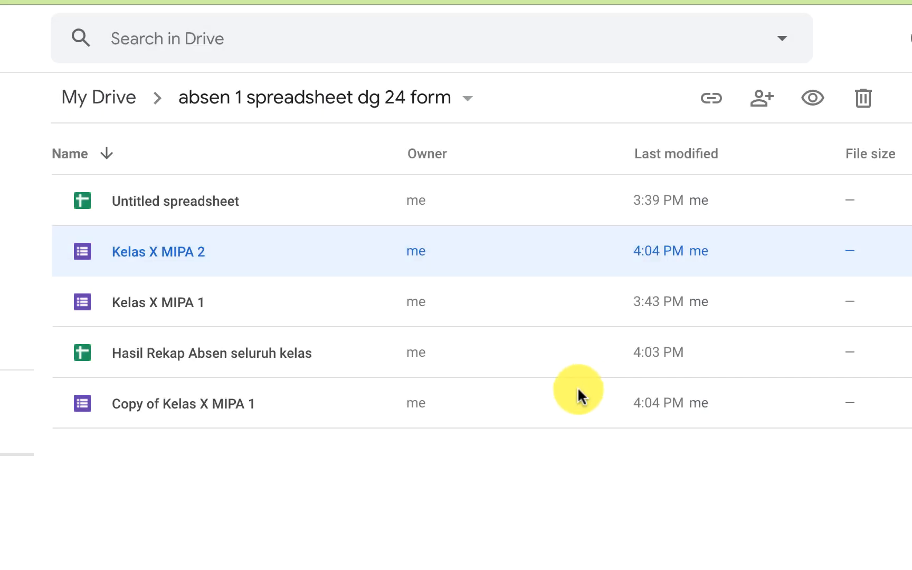
Rename the remaining Copy of Kelas X MIPA 1 to Kelas X IPS 1
{"action": "left_click", "coordinate": [184, 406]}
{"action": "right_click", "coordinate": [184, 406]}
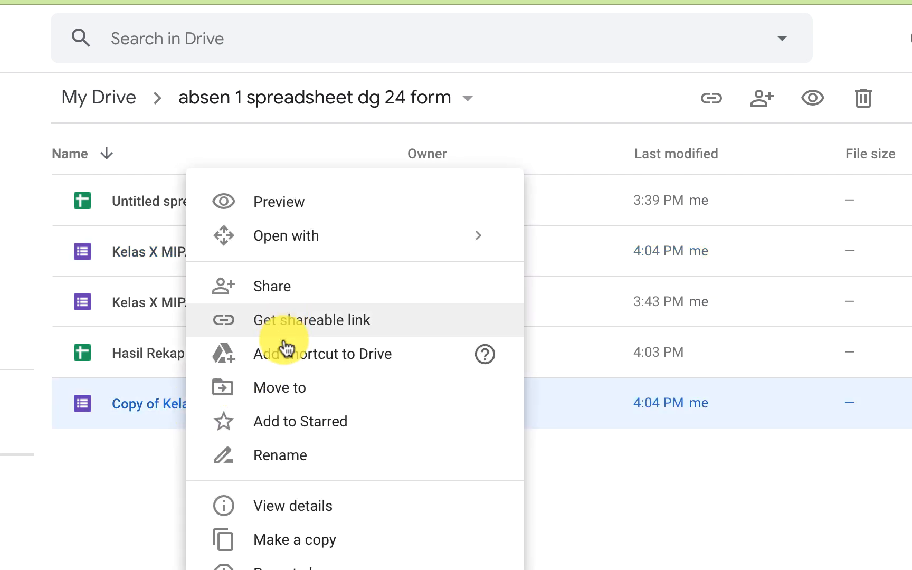
{"action": "left_click", "coordinate": [300, 464]}
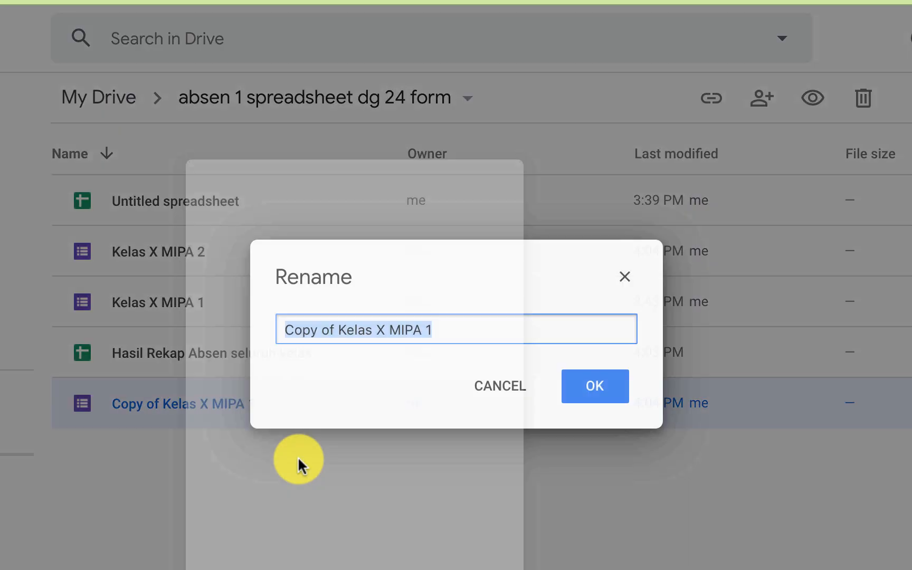
{"action": "left_click", "coordinate": [340, 333]}
{"action": "left_click_drag", "start_coordinate": [340, 333], "coordinate": [275, 334]}
{"action": "key", "text": "BackSpace"}
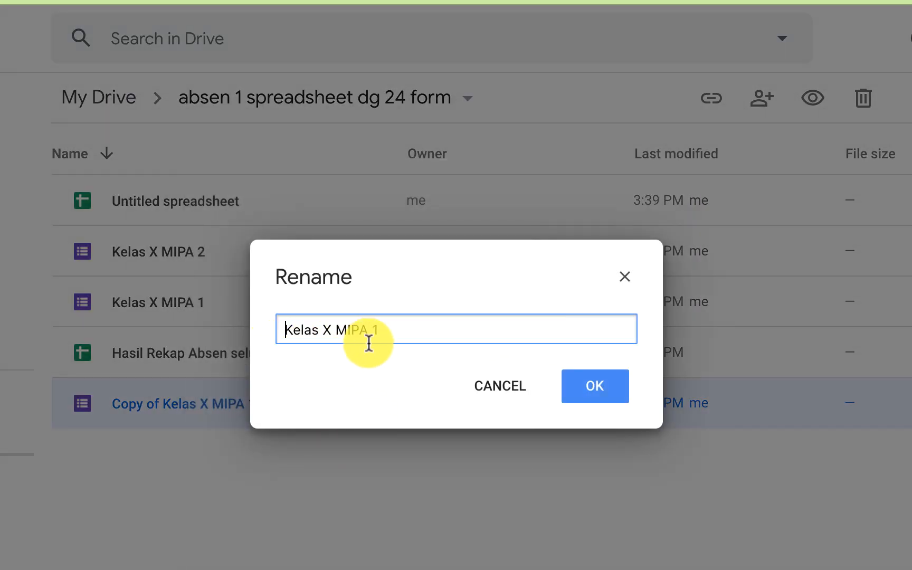
{"action": "left_click_drag", "start_coordinate": [374, 331], "coordinate": [337, 330]}
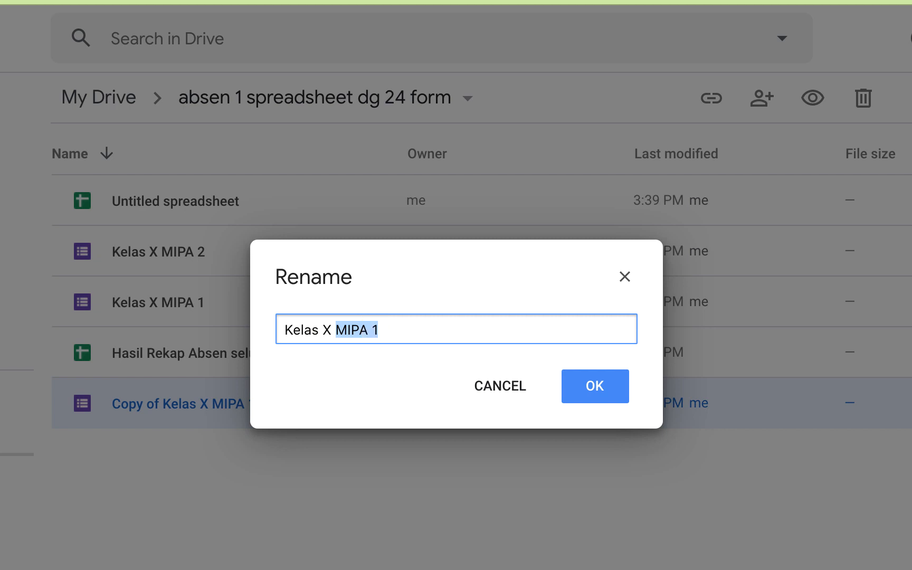
{"action": "type", "text": "IP"}
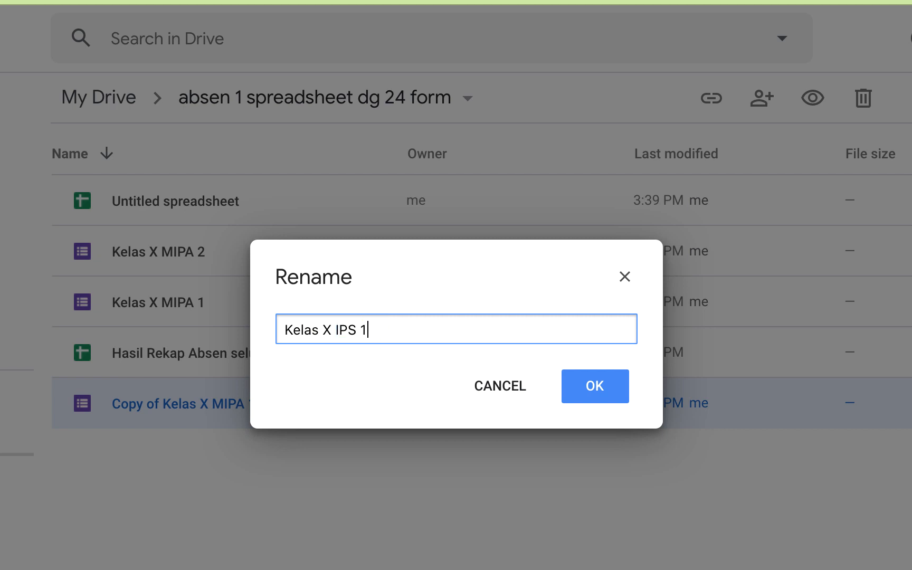
{"action": "left_click", "coordinate": [592, 393]}
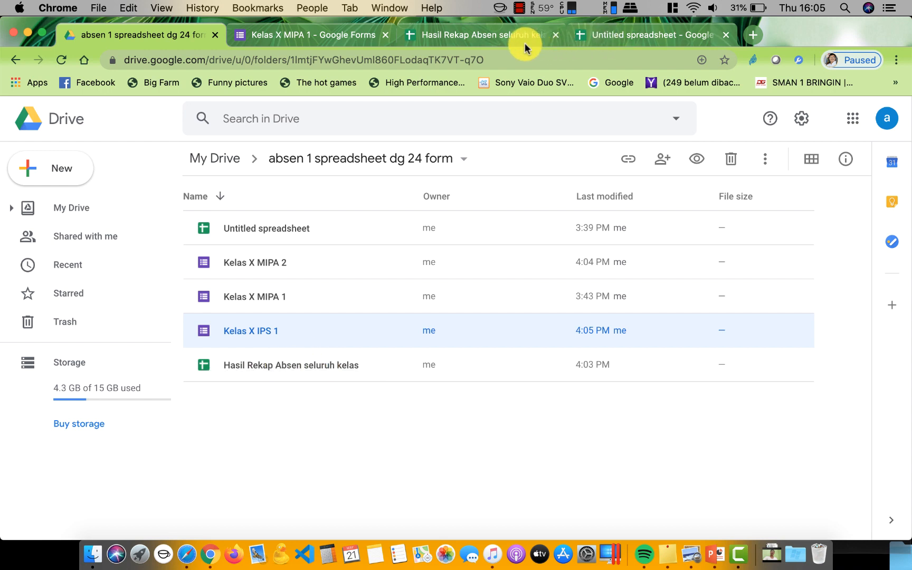
{"action": "left_click", "coordinate": [506, 38]}
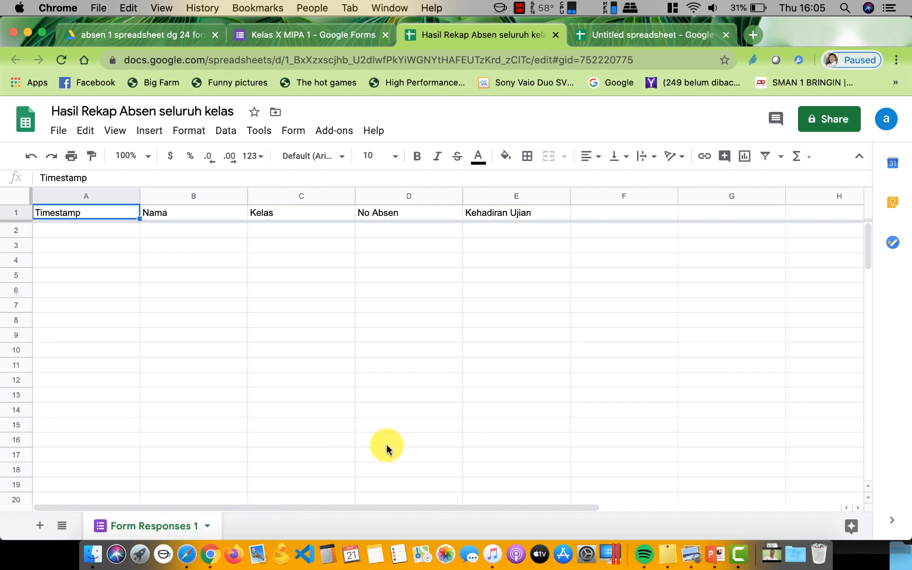
{"action": "left_click", "coordinate": [328, 38]}
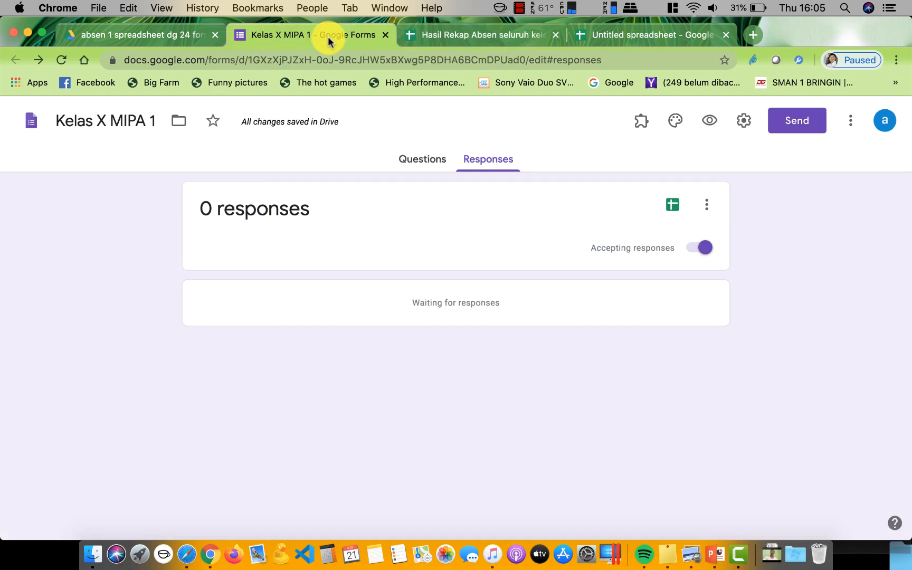
{"action": "left_click", "coordinate": [183, 37]}
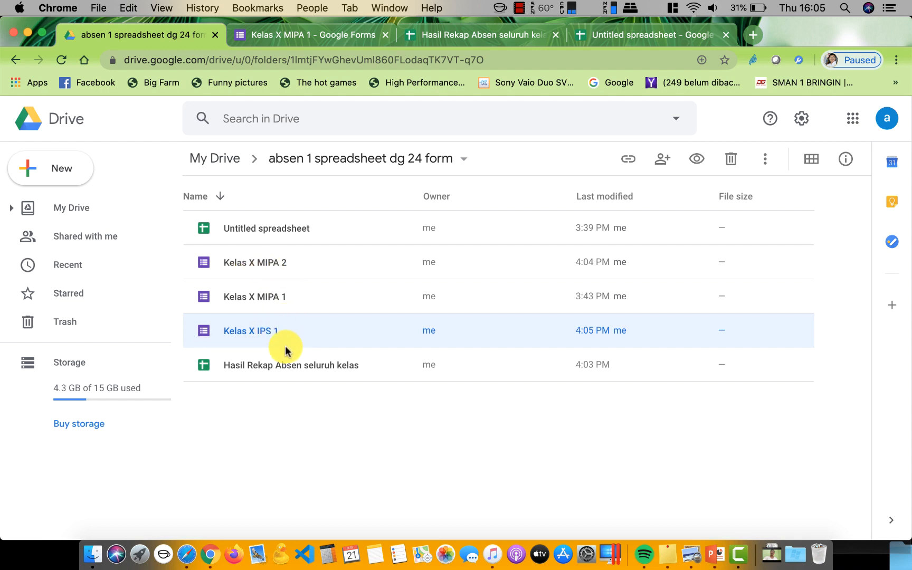
Open the Kelas X MIPA 2 form and view its Responses tab
{"action": "double_click", "coordinate": [248, 267]}
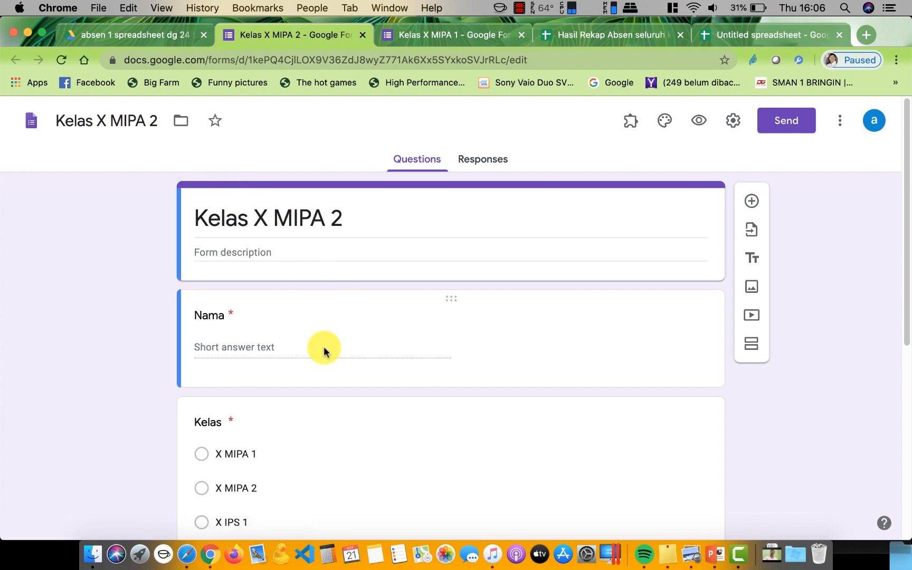
{"action": "scroll", "coordinate": [323, 362], "scroll_direction": "down", "scroll_amount": 6}
{"action": "scroll", "coordinate": [324, 362], "scroll_direction": "up", "scroll_amount": 6}
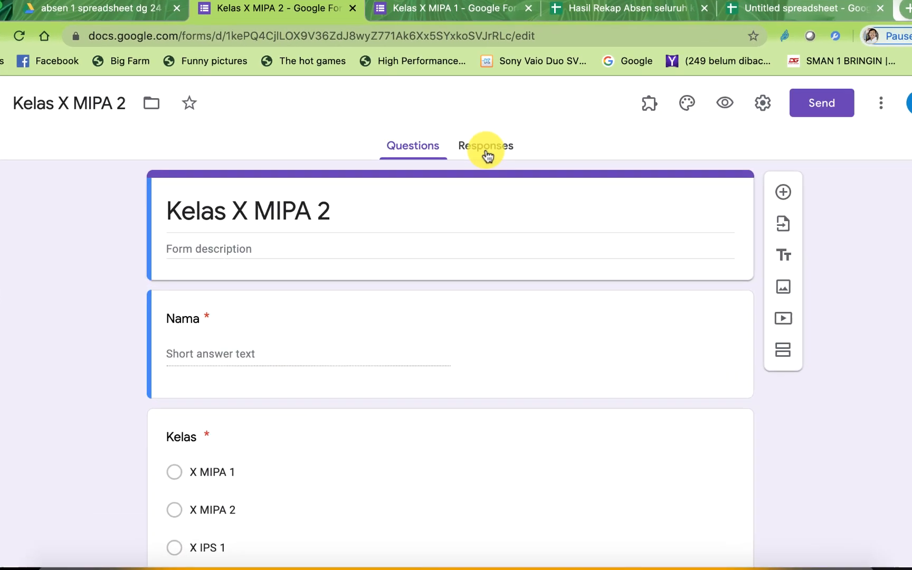
{"action": "left_click", "coordinate": [477, 164]}
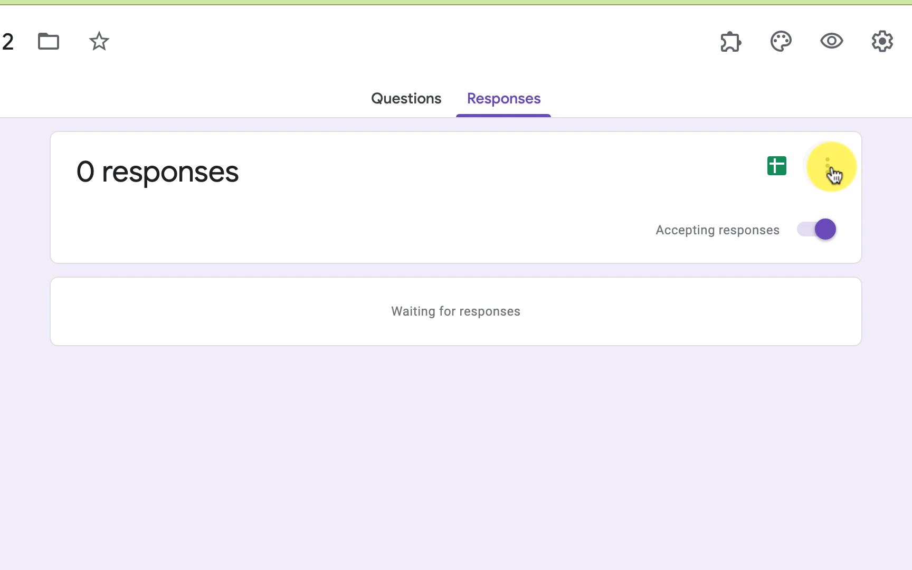
Link Kelas X MIPA 2 responses to the existing Hasil Rekap Absen seluruh kelas spreadsheet
{"action": "left_click", "coordinate": [829, 168]}
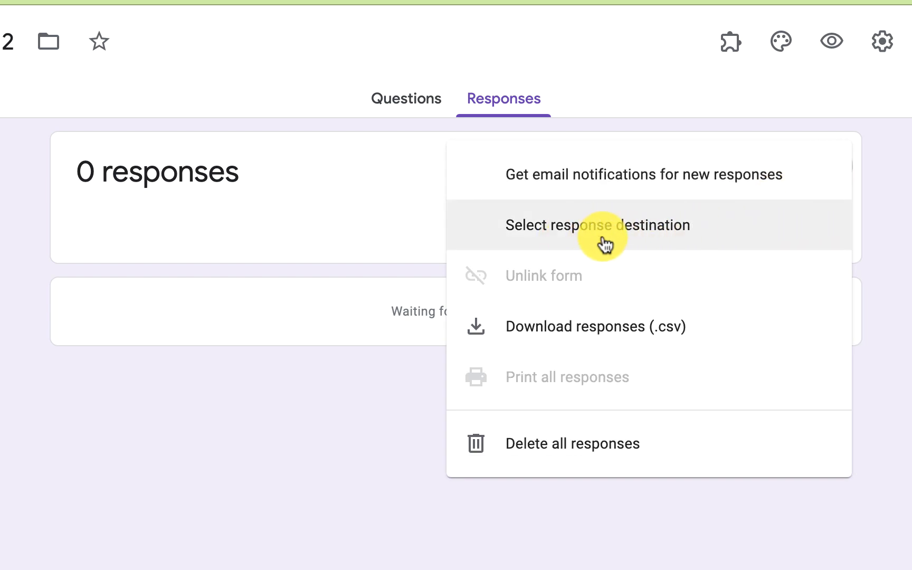
{"action": "left_click", "coordinate": [602, 238]}
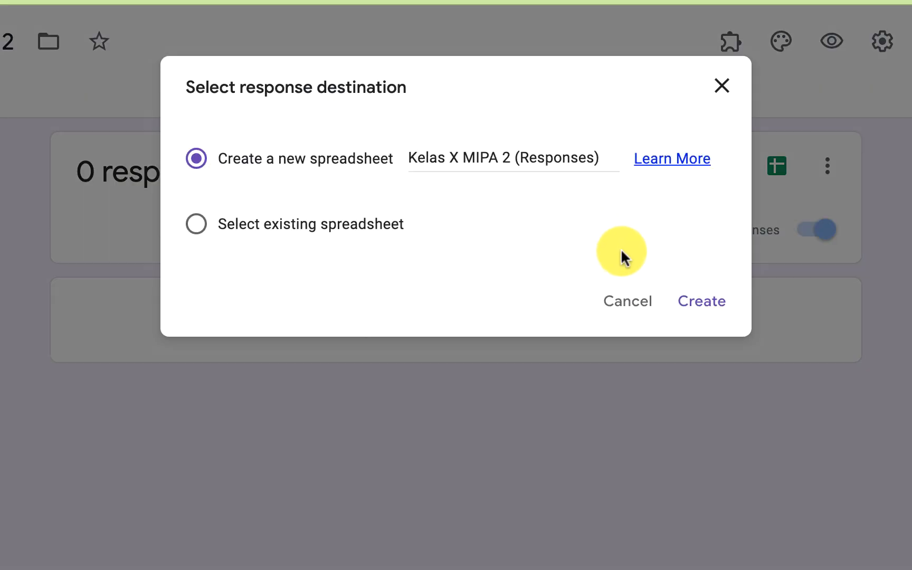
{"action": "left_click", "coordinate": [224, 227]}
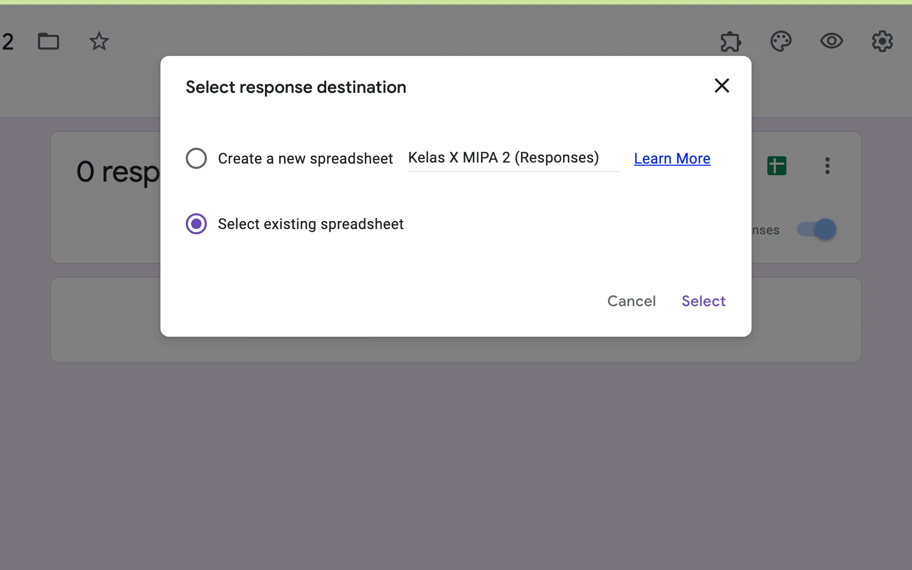
{"action": "left_click", "coordinate": [209, 159]}
{"action": "left_click", "coordinate": [198, 225]}
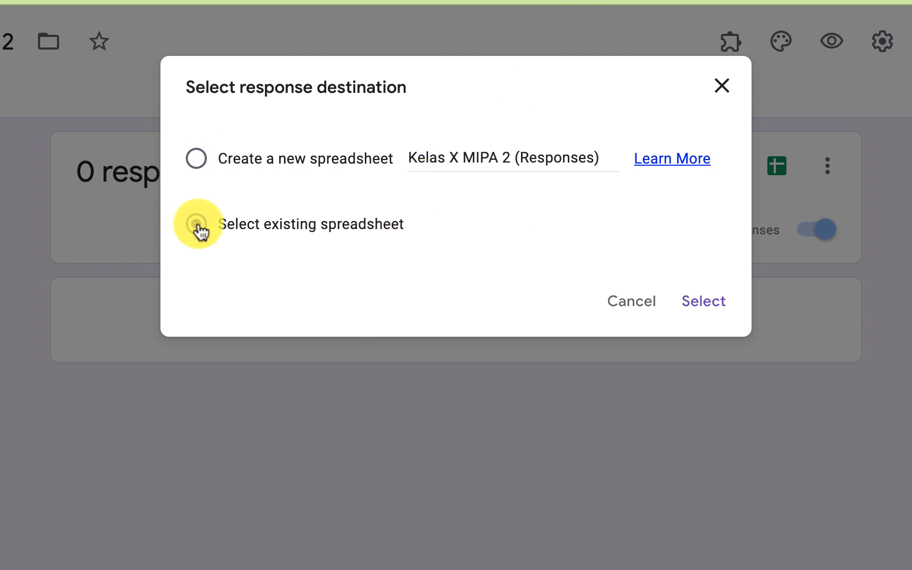
{"action": "left_click", "coordinate": [700, 305]}
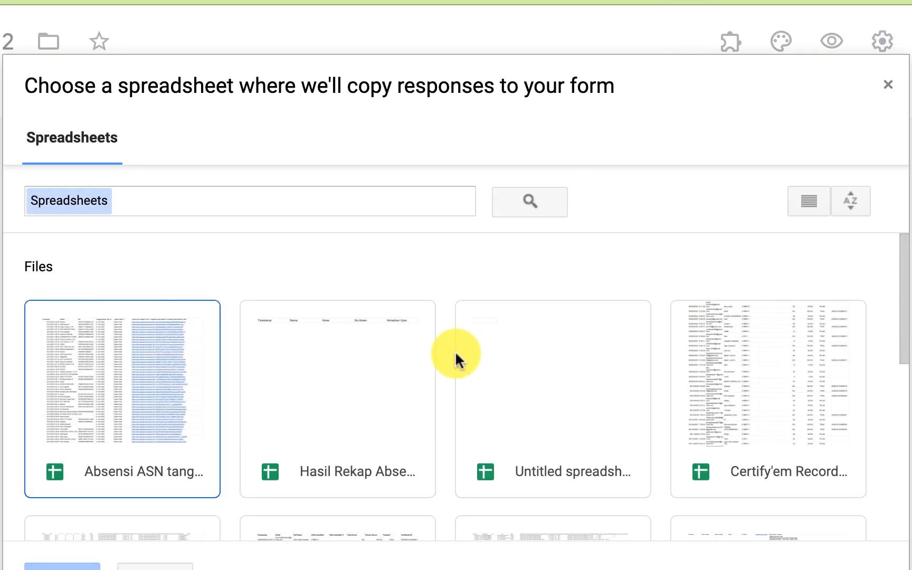
{"action": "left_click", "coordinate": [360, 404]}
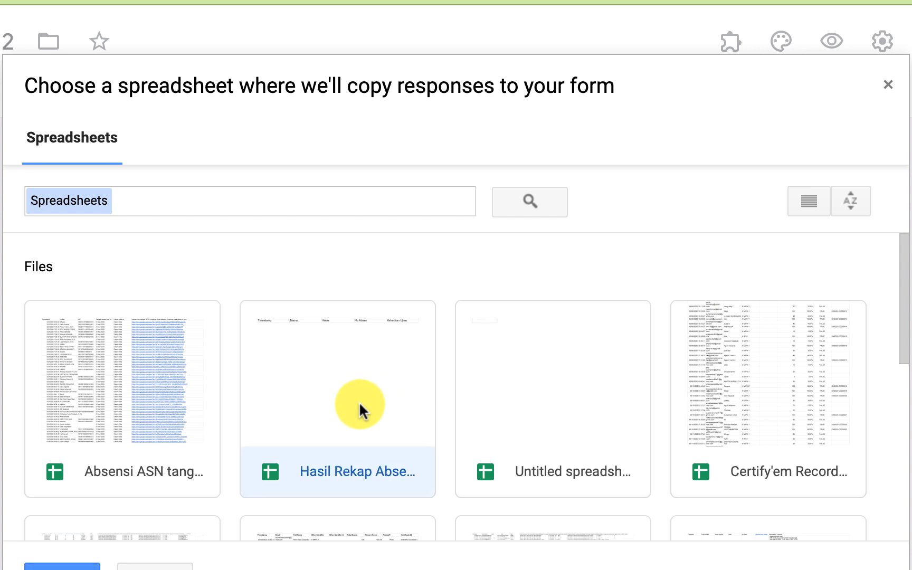
{"action": "left_click", "coordinate": [63, 566]}
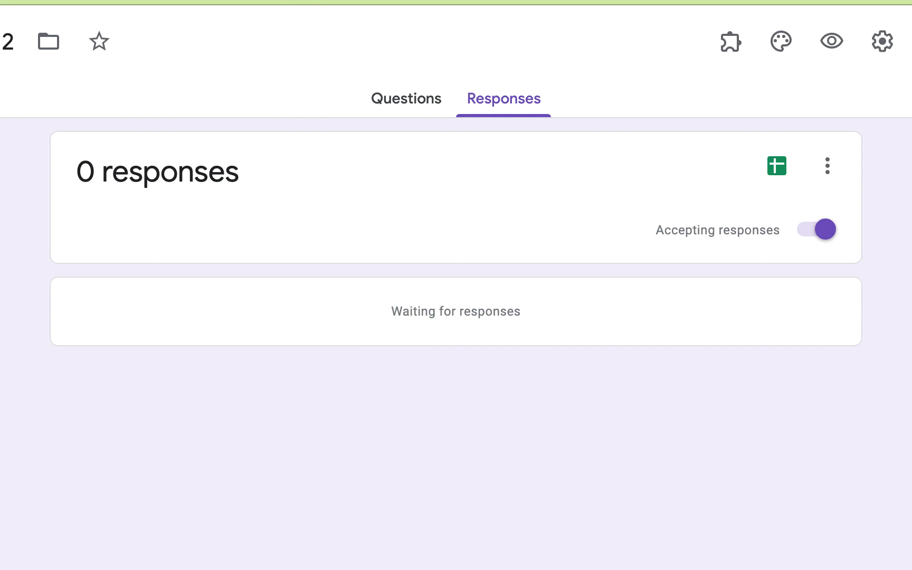
{"action": "left_click", "coordinate": [226, 1]}
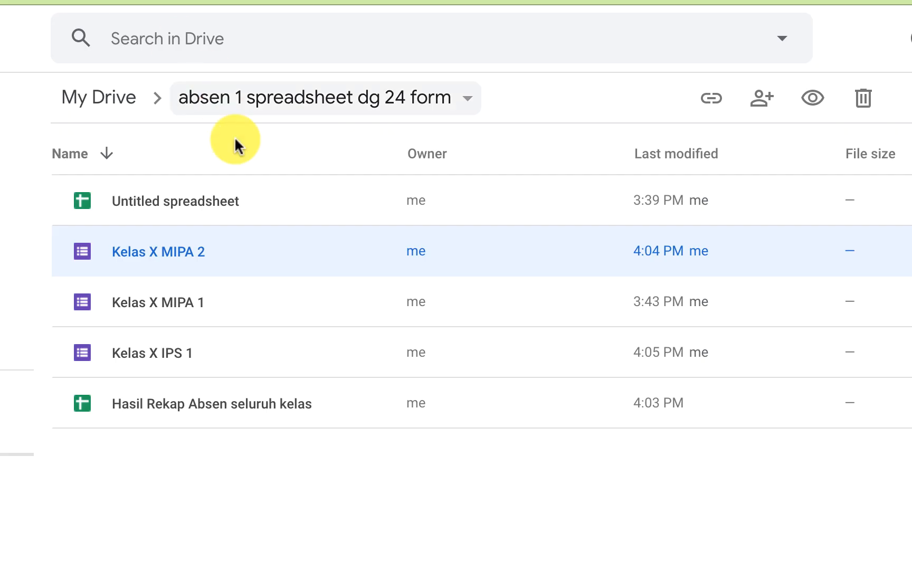
Open Kelas X IPS 1 from the Drive folder list in the Forms editor
{"action": "double_click", "coordinate": [161, 354]}
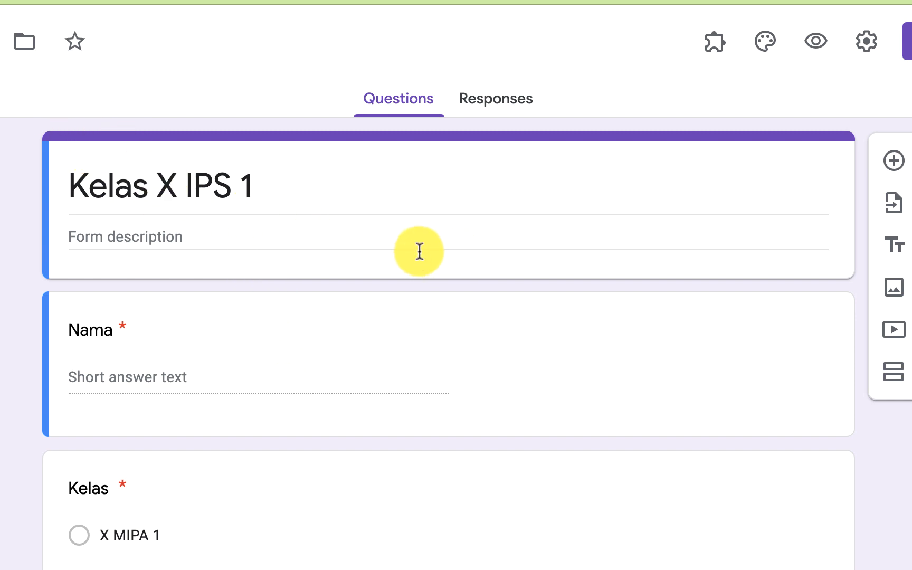
Set Kelas X IPS 1's response destination to the existing Hasil Rekap Absen seluruh kelas spreadsheet
{"action": "left_click", "coordinate": [497, 105]}
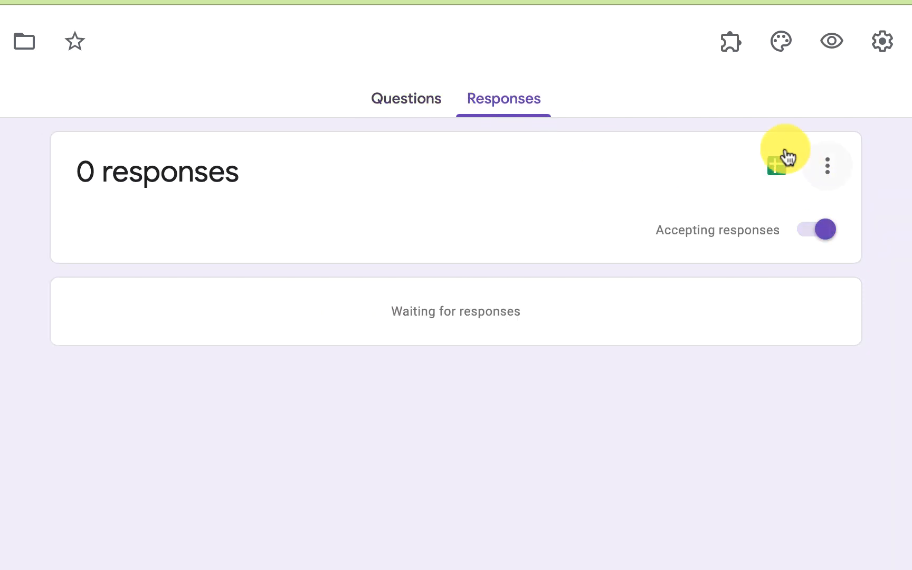
{"action": "left_click", "coordinate": [827, 169]}
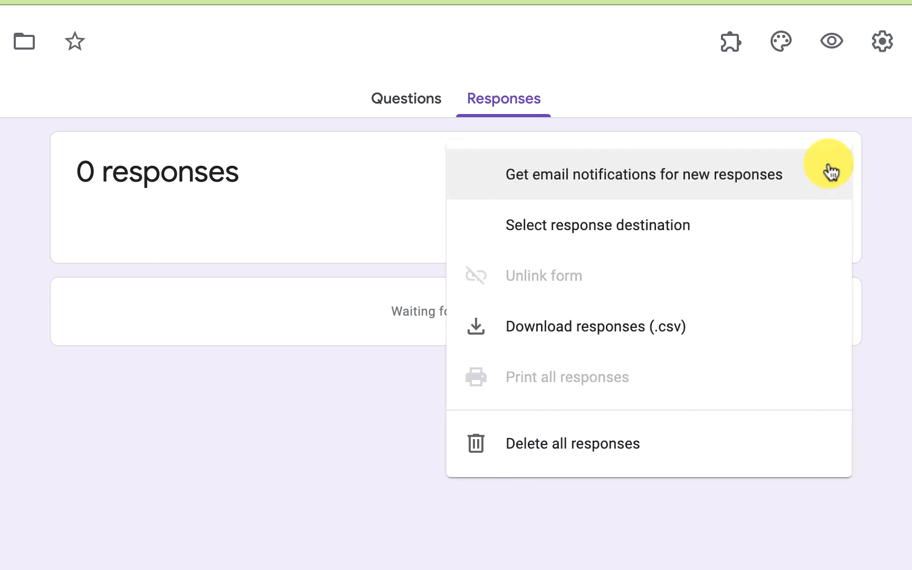
{"action": "left_click", "coordinate": [623, 232]}
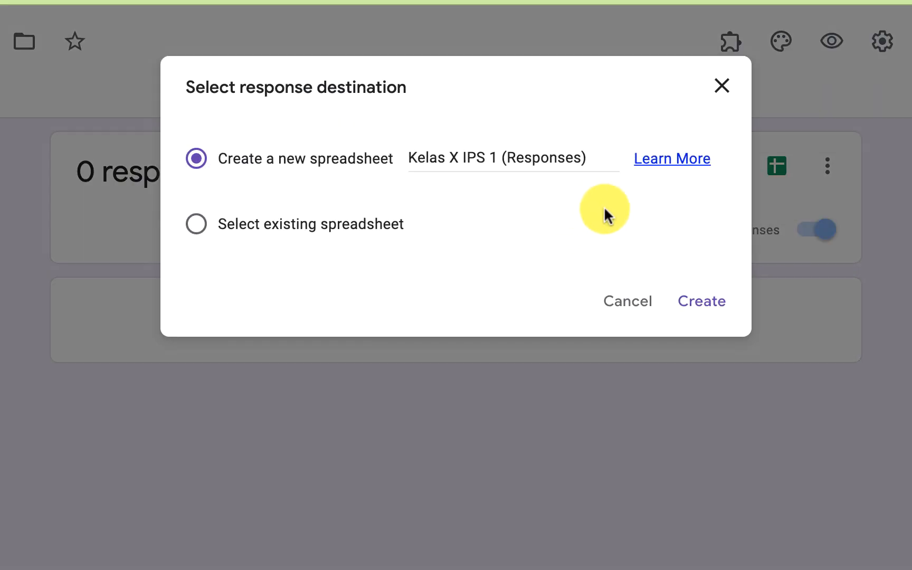
{"action": "left_click", "coordinate": [197, 227]}
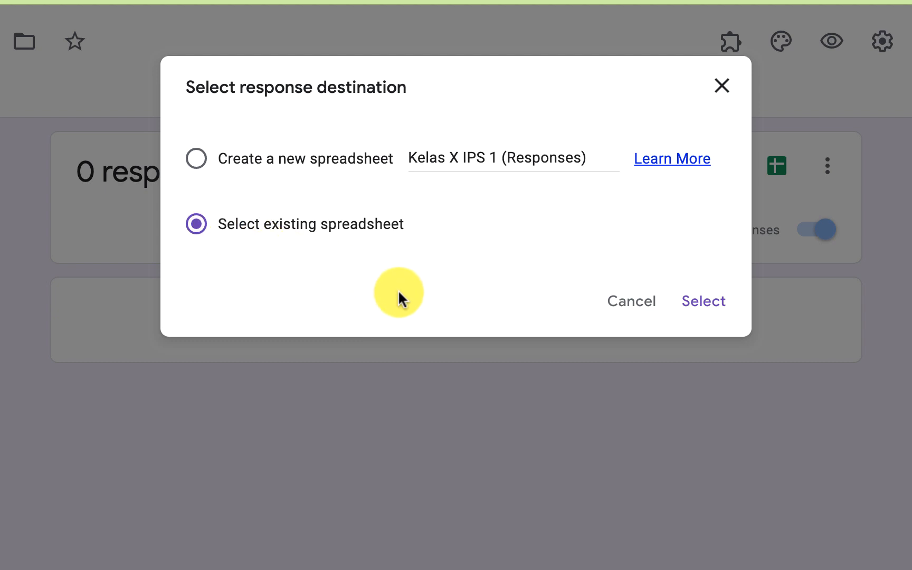
{"action": "left_click", "coordinate": [700, 305]}
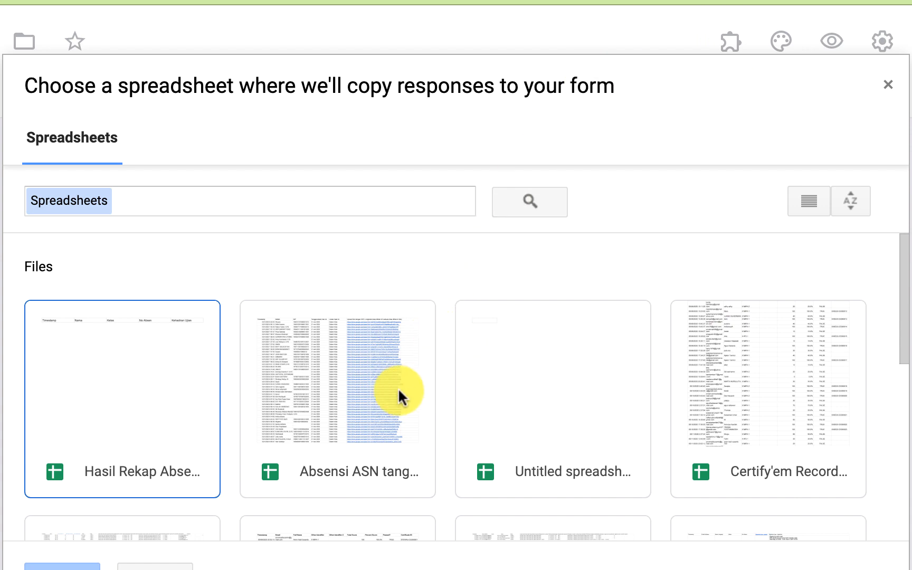
{"action": "left_click", "coordinate": [127, 446]}
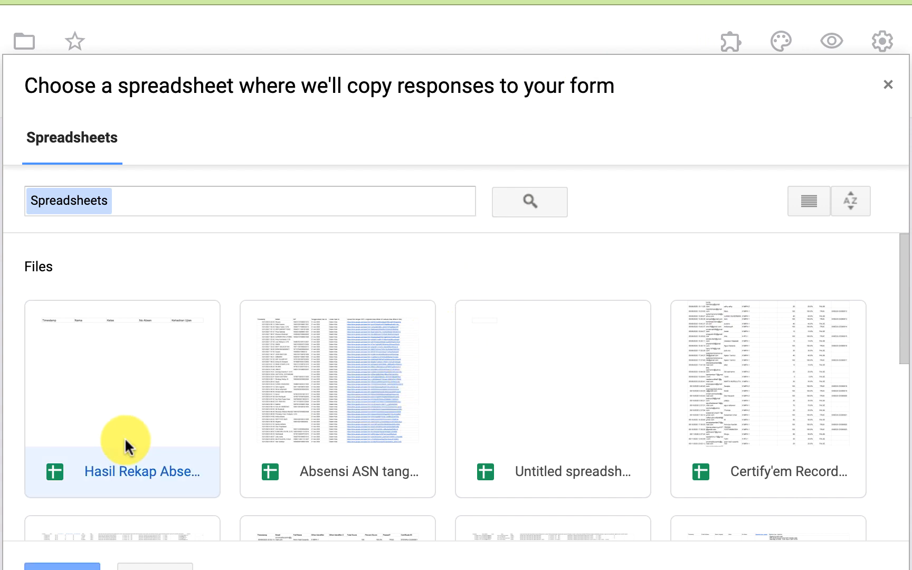
{"action": "left_click", "coordinate": [121, 541]}
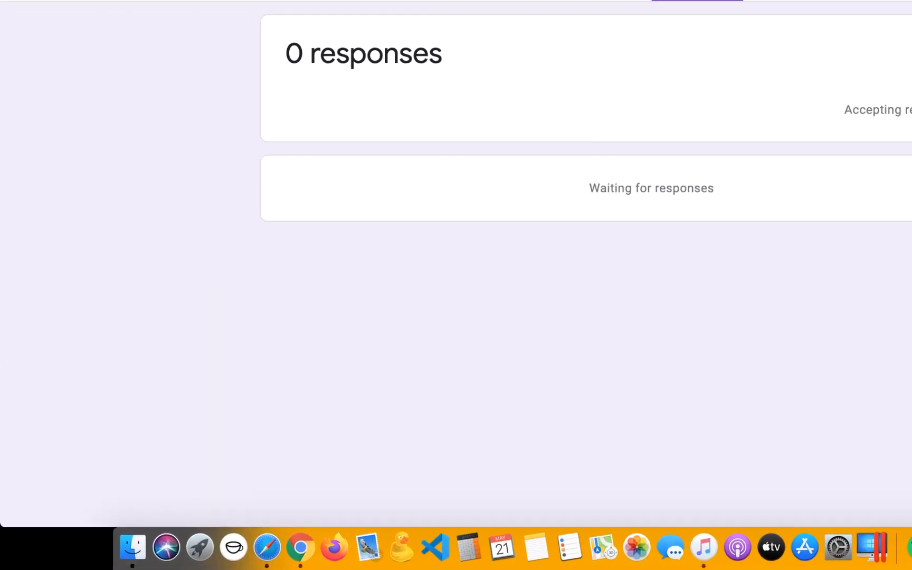
Check the recap spreadsheet's response sheets, then open the Kelas X MIPA 1 form's live preview
{"action": "left_click", "coordinate": [639, 37]}
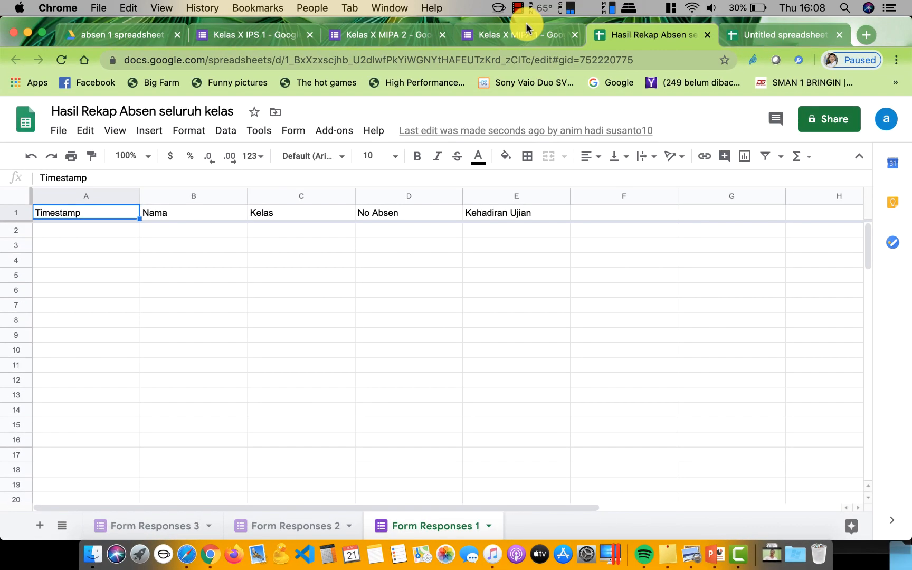
{"action": "left_click", "coordinate": [518, 34]}
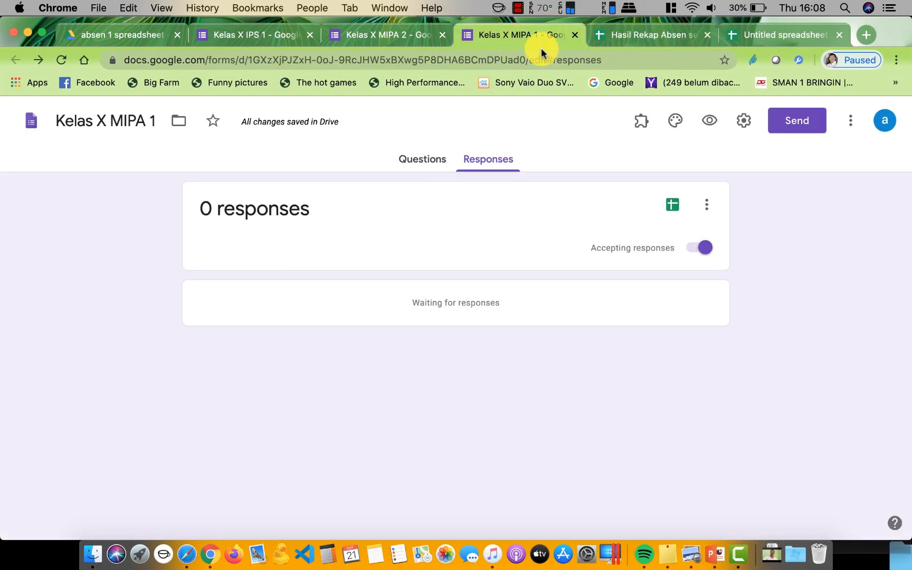
{"action": "left_click", "coordinate": [274, 37]}
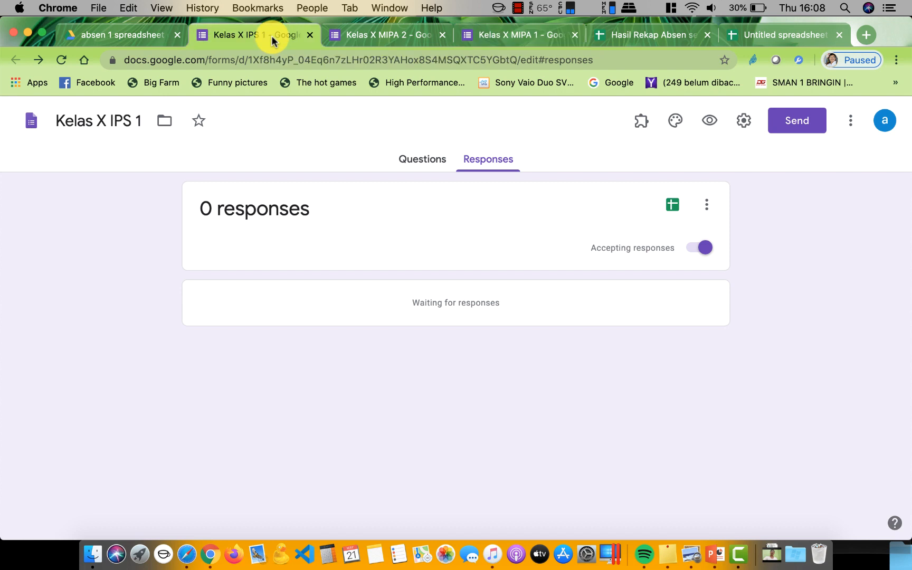
{"action": "left_click", "coordinate": [511, 38]}
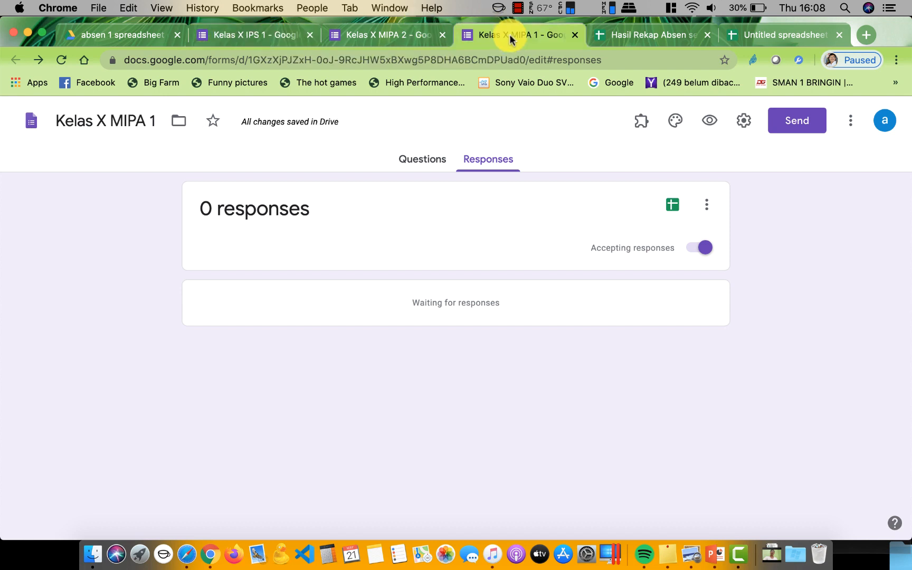
{"action": "left_click", "coordinate": [709, 120]}
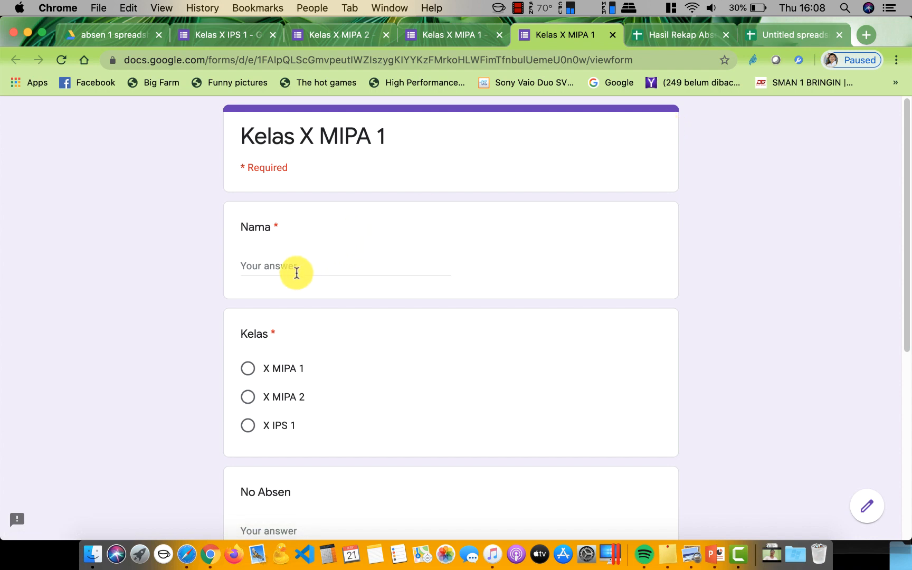
Submit a Kelas X MIPA 1 test response: a name, class X MIPA 1, No Absen 12, Hadir
{"action": "left_click", "coordinate": [293, 268]}
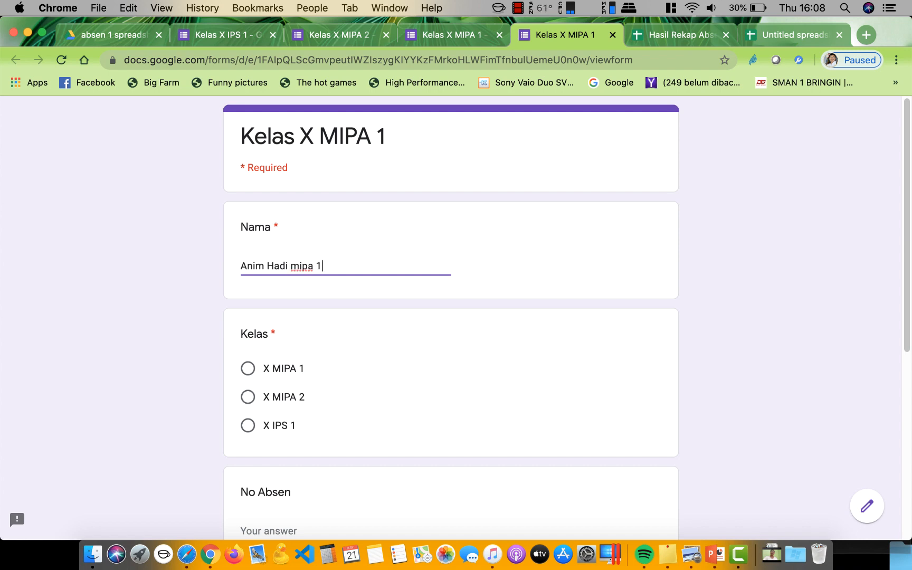
{"action": "left_click", "coordinate": [249, 368]}
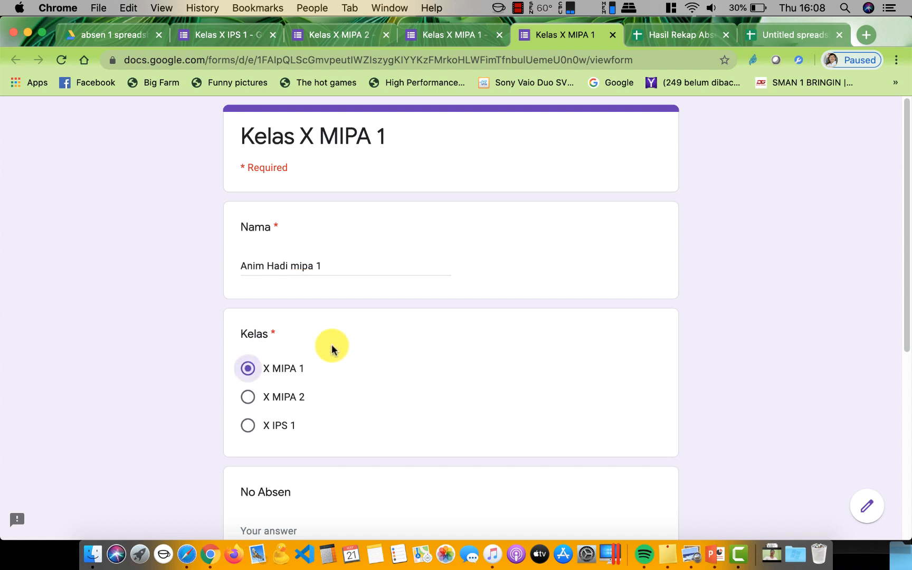
{"action": "scroll", "coordinate": [357, 344], "scroll_direction": "down", "scroll_amount": 5}
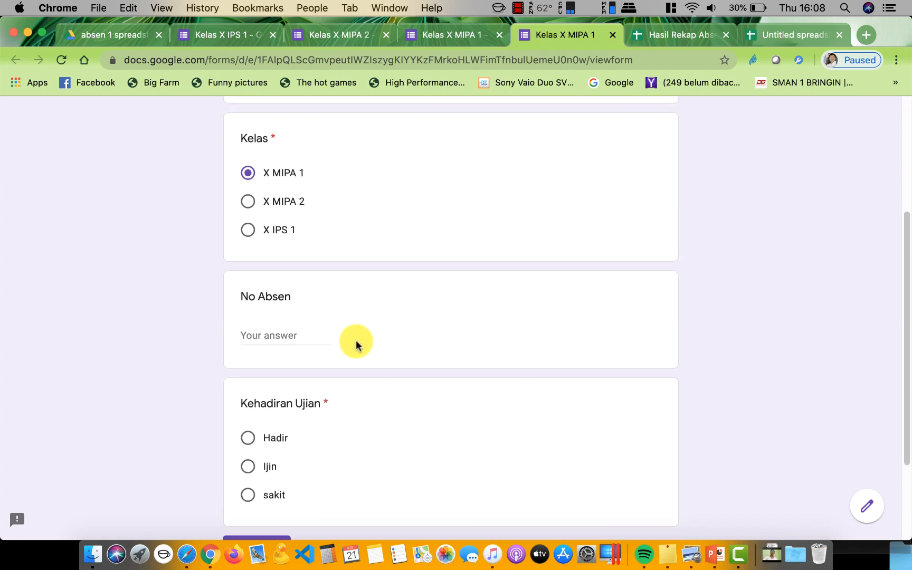
{"action": "left_click", "coordinate": [285, 338]}
{"action": "type", "text": "12"}
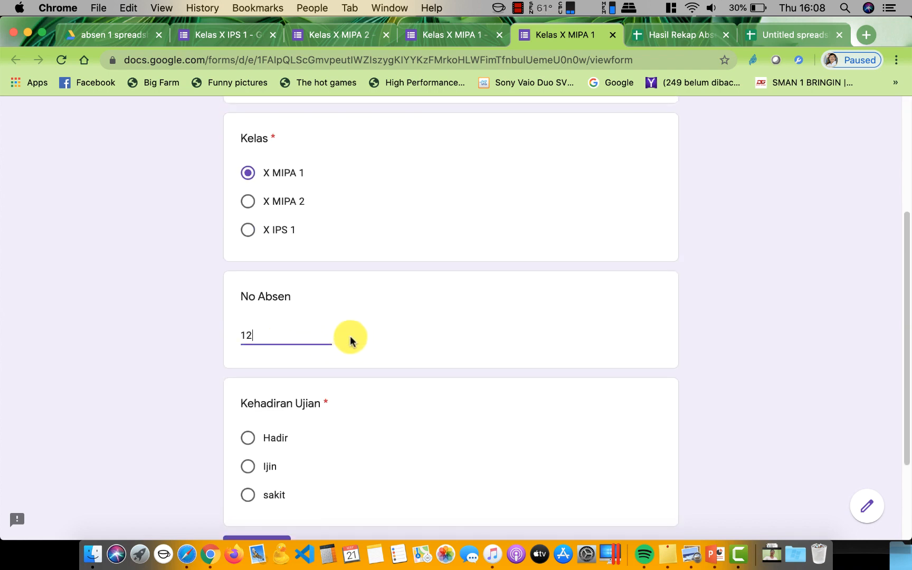
{"action": "scroll", "coordinate": [350, 340], "scroll_direction": "down", "scroll_amount": 2}
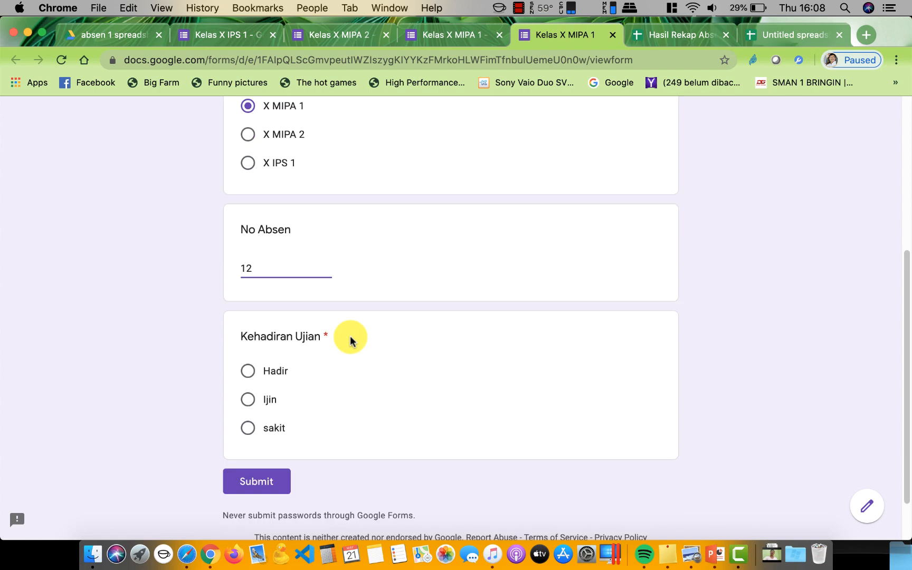
{"action": "left_click", "coordinate": [250, 369]}
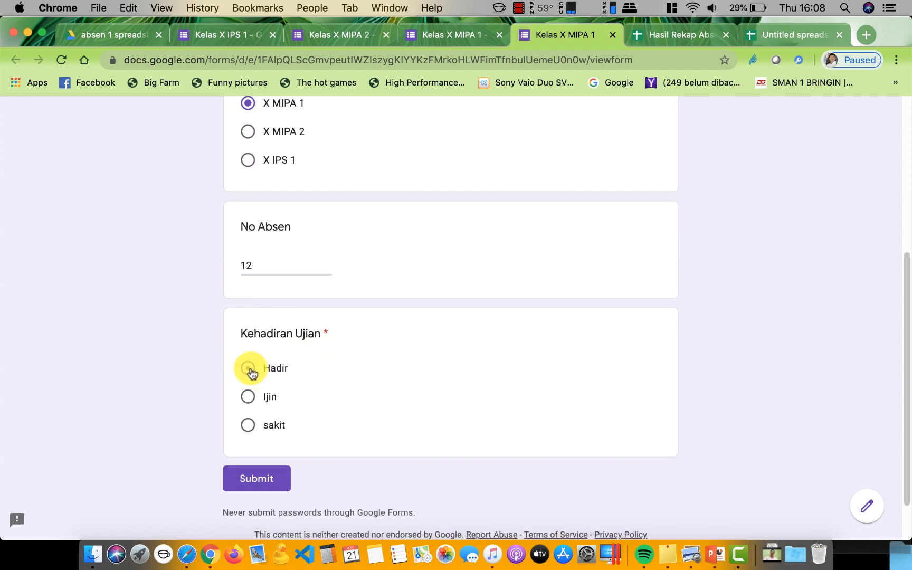
{"action": "left_click", "coordinate": [269, 481]}
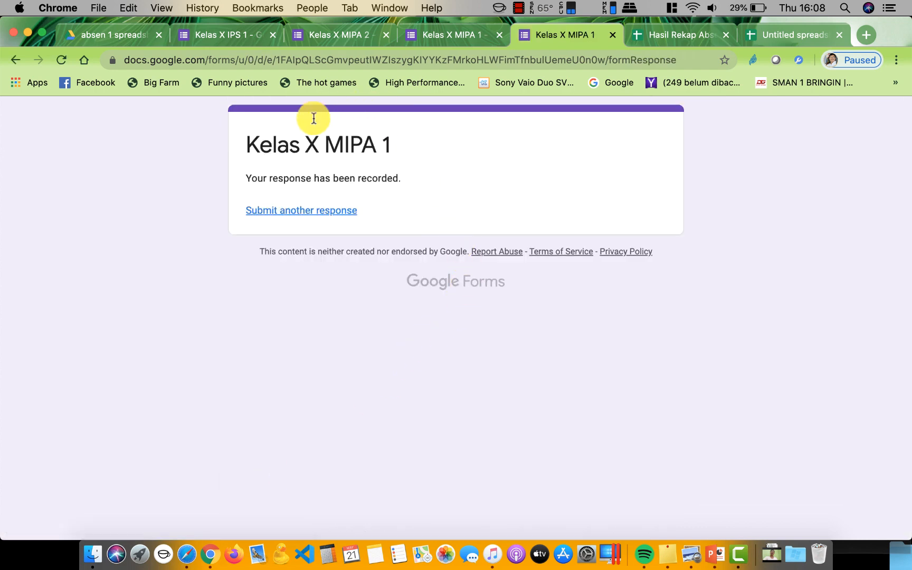
{"action": "left_click", "coordinate": [351, 35]}
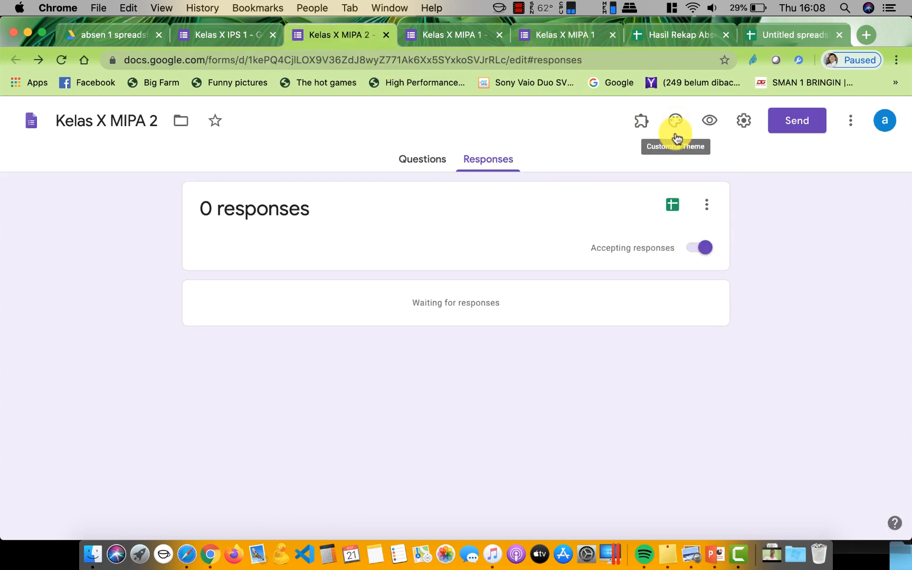
Preview and submit a Kelas X MIPA 2 test response: class X MIPA 2, No Absen 13, Hadir
{"action": "left_click", "coordinate": [708, 123]}
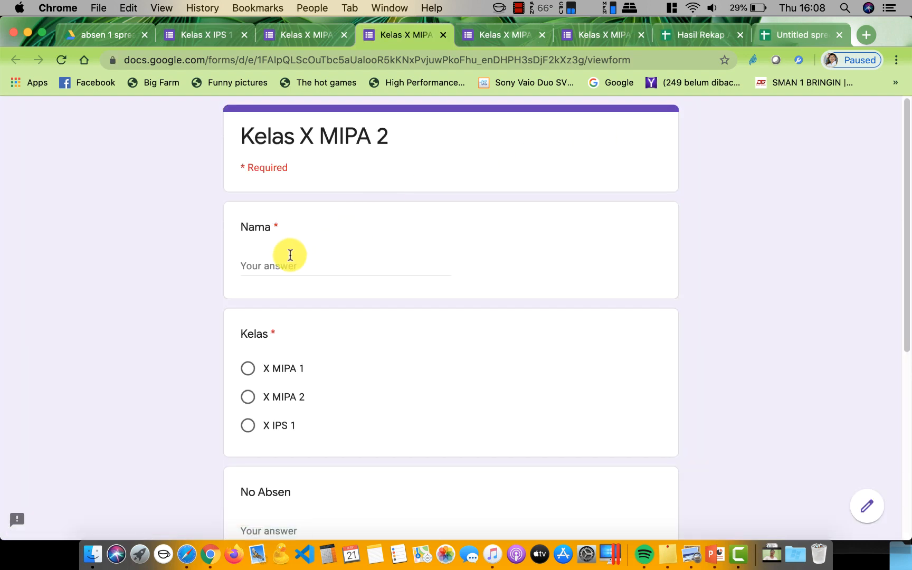
{"action": "left_click", "coordinate": [275, 268]}
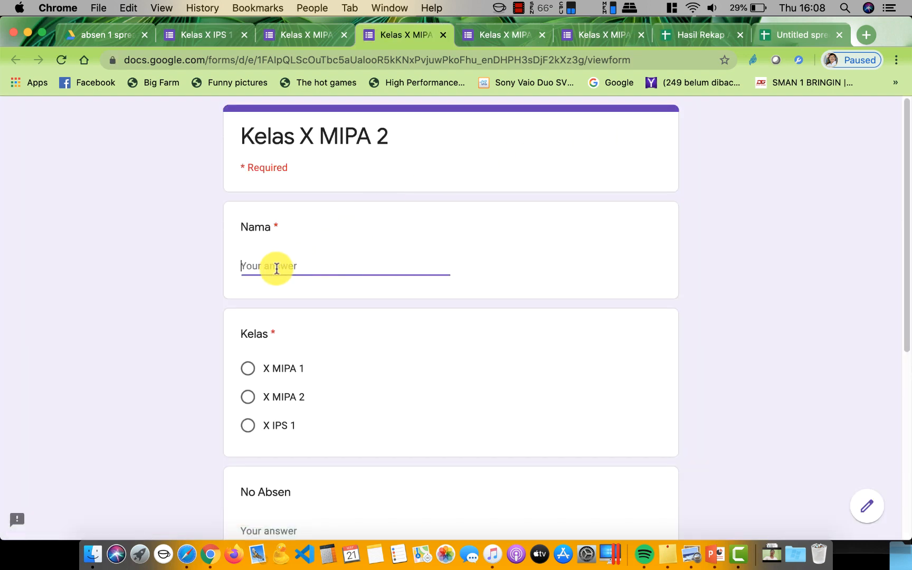
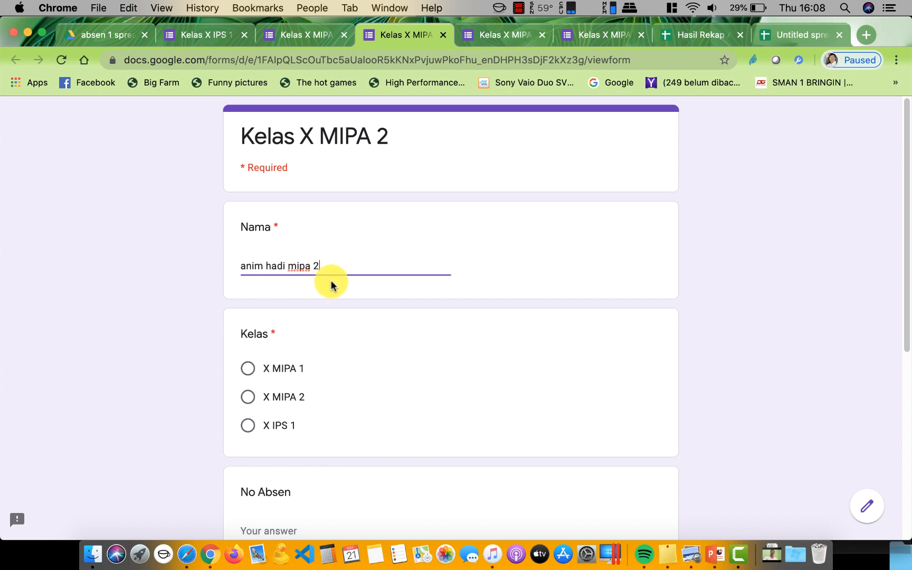
{"action": "left_click", "coordinate": [247, 399]}
{"action": "scroll", "coordinate": [358, 359], "scroll_direction": "down", "scroll_amount": 3}
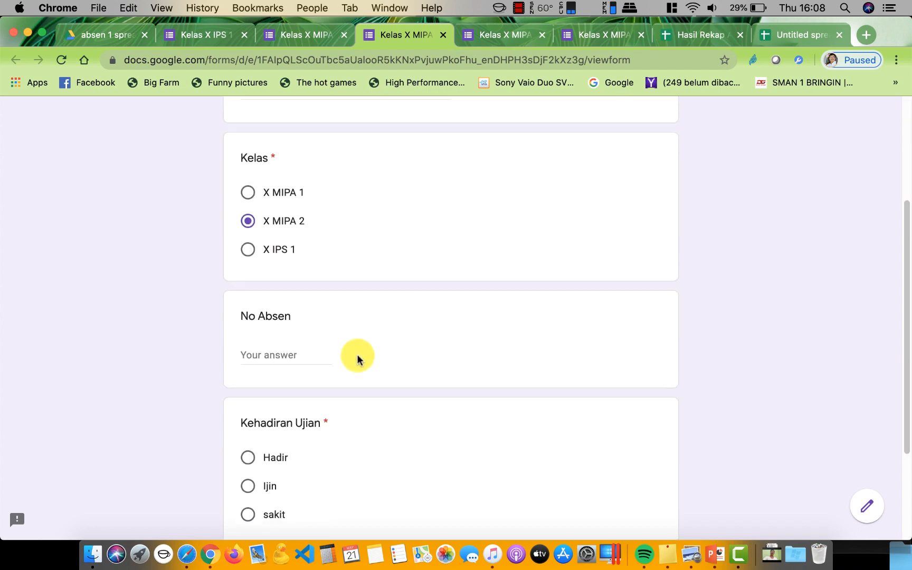
{"action": "type", "text": "1"}
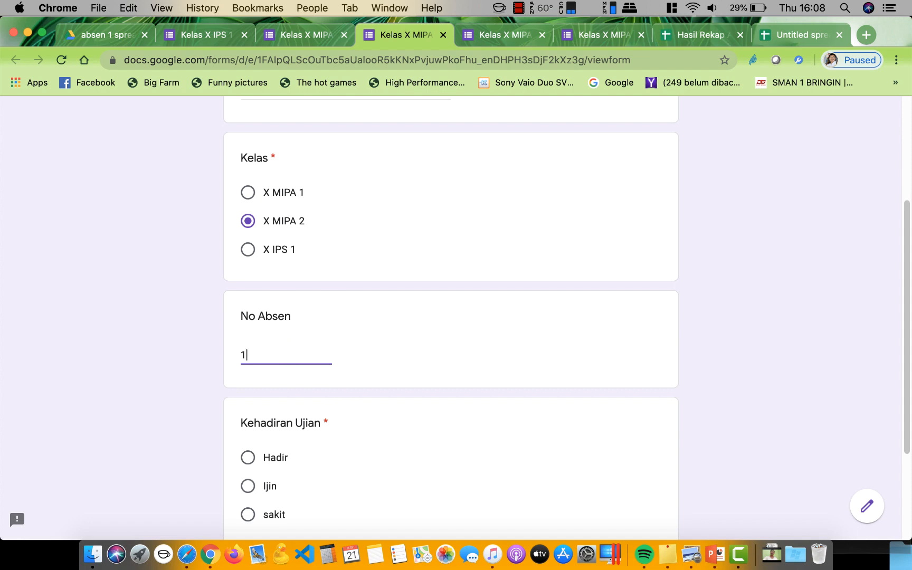
{"action": "type", "text": "3"}
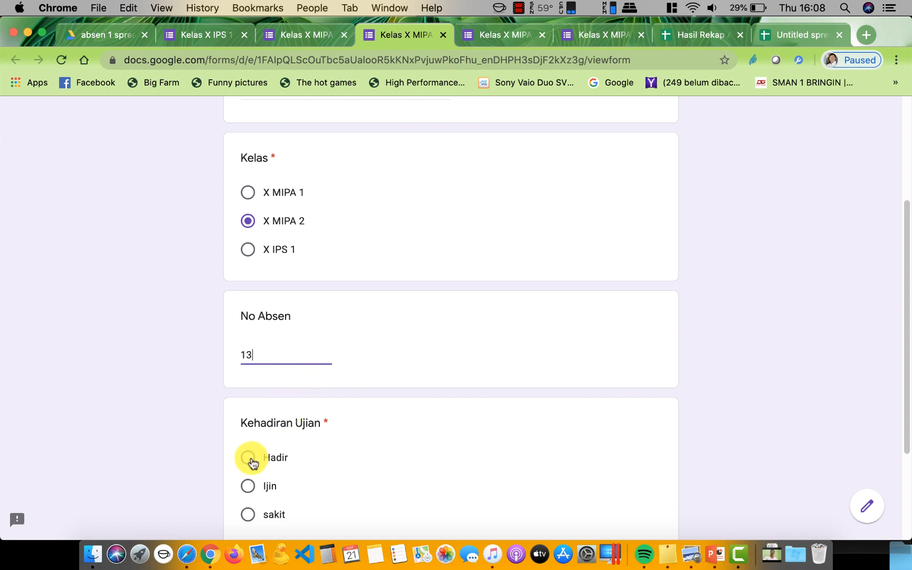
{"action": "left_click", "coordinate": [248, 457]}
{"action": "scroll", "coordinate": [326, 414], "scroll_direction": "down", "scroll_amount": 3}
{"action": "left_click", "coordinate": [254, 423]}
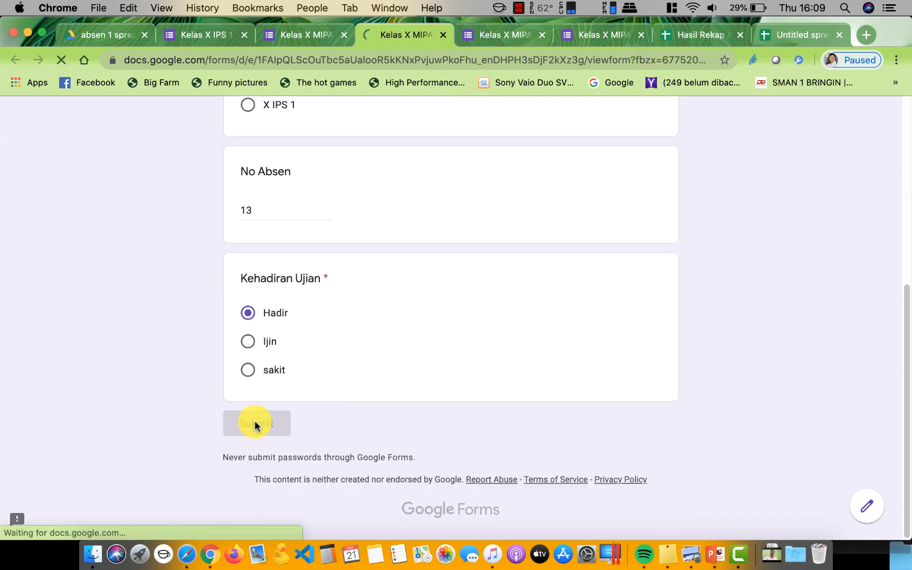
{"action": "left_click", "coordinate": [189, 35]}
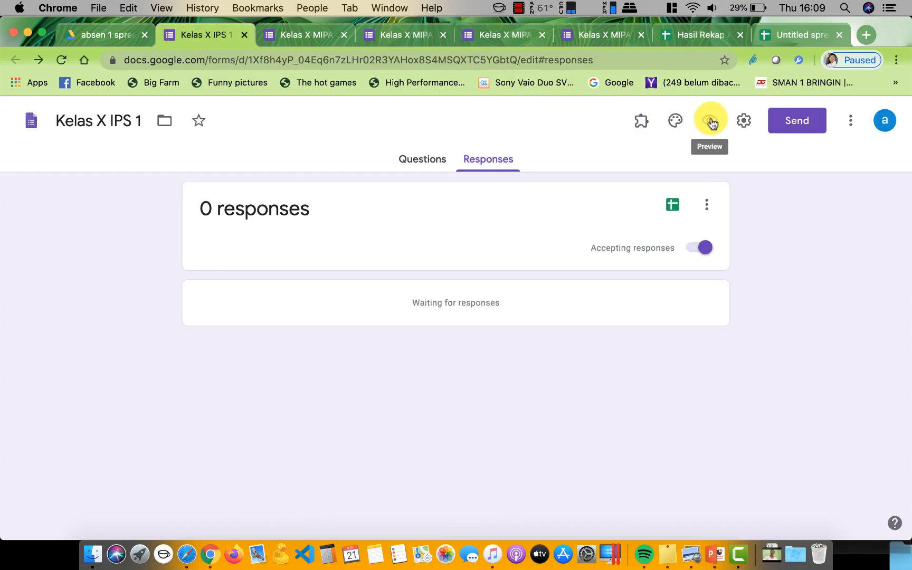
Preview and submit a Kelas X IPS 1 test response: class X IPS 1, No Absen 16, Hadir
{"action": "left_click", "coordinate": [710, 123]}
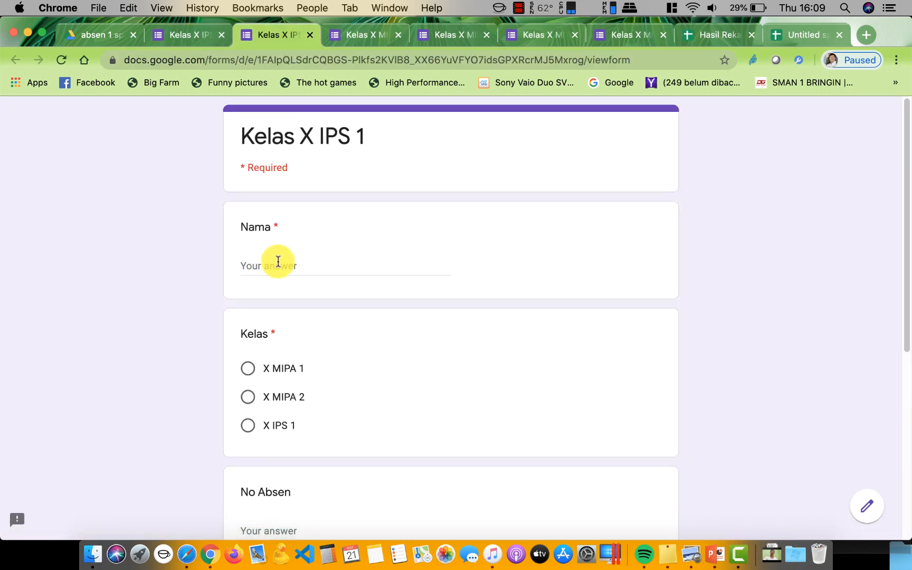
{"action": "left_click", "coordinate": [277, 264]}
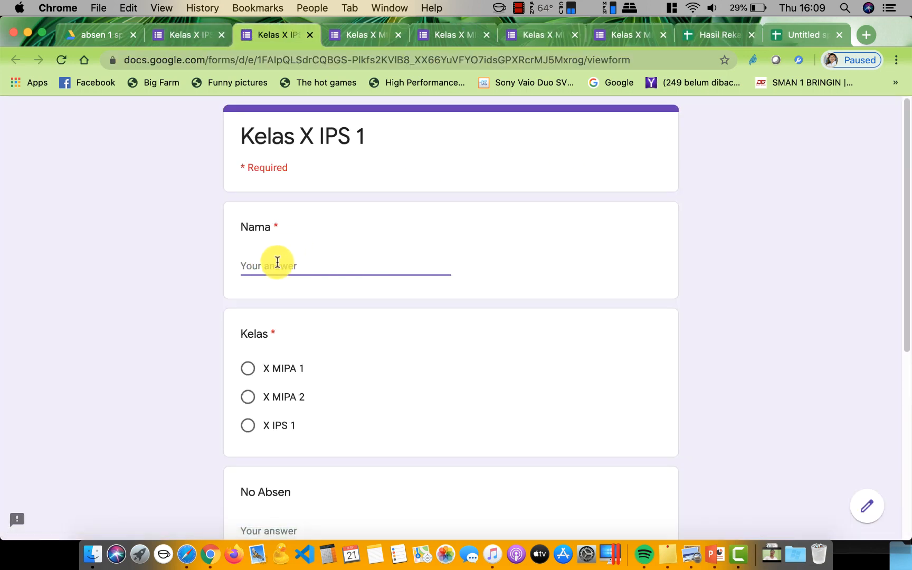
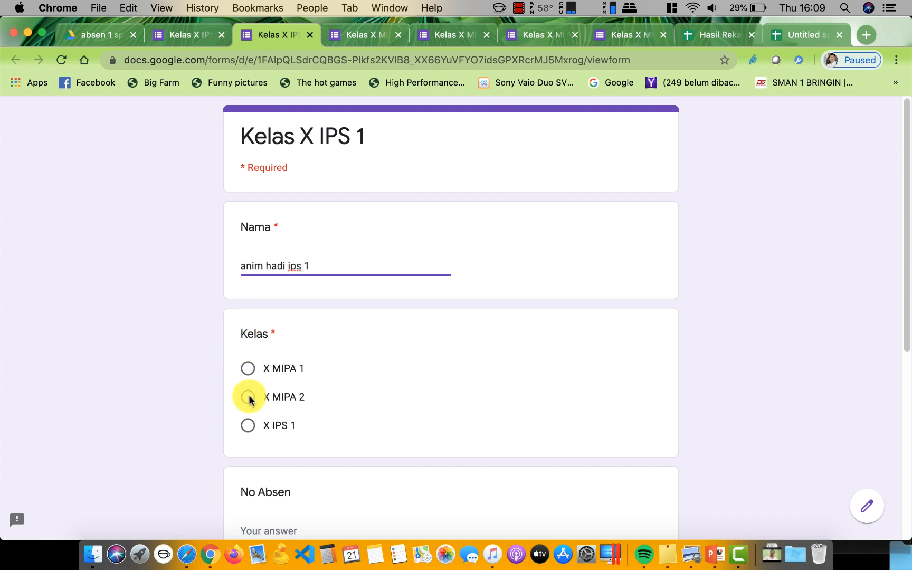
{"action": "left_click", "coordinate": [248, 426]}
{"action": "scroll", "coordinate": [368, 396], "scroll_direction": "down", "scroll_amount": 5}
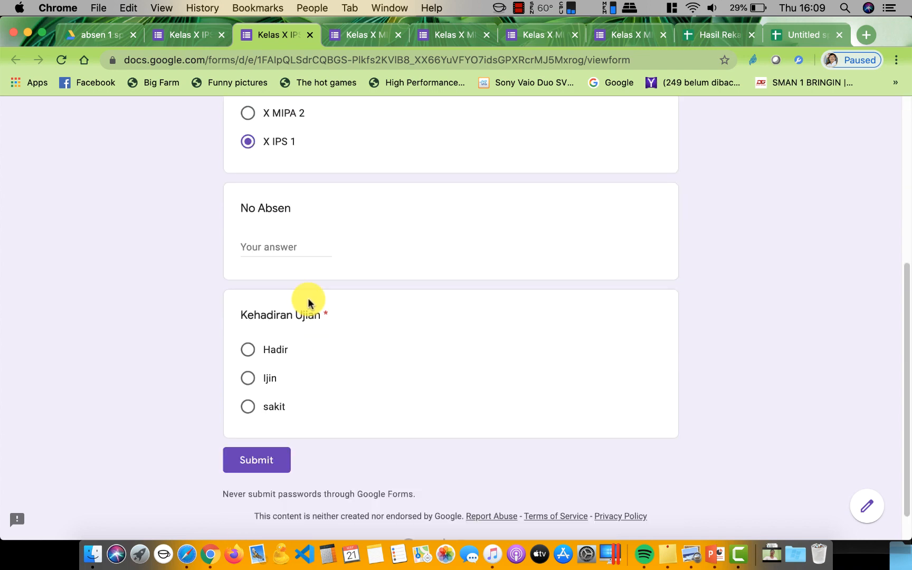
{"action": "left_click", "coordinate": [264, 243]}
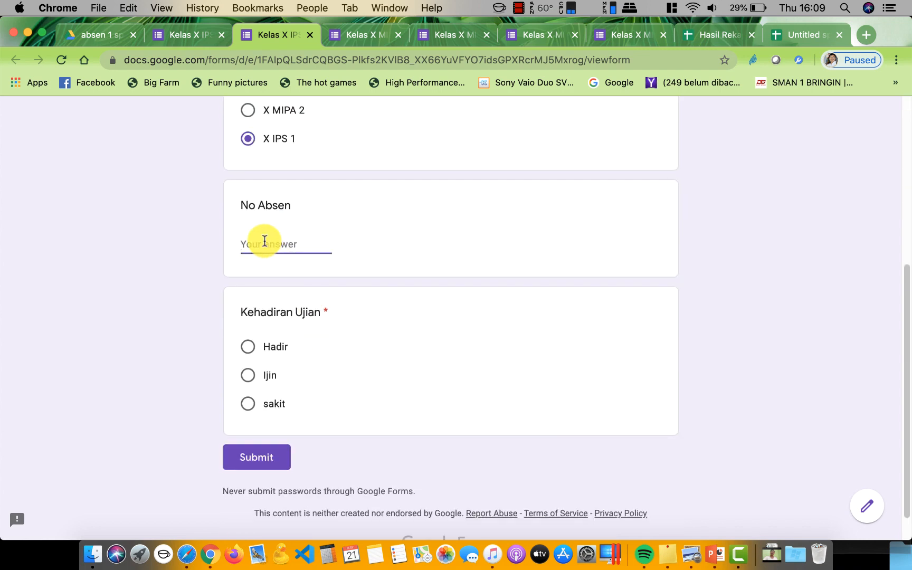
{"action": "type", "text": "16"}
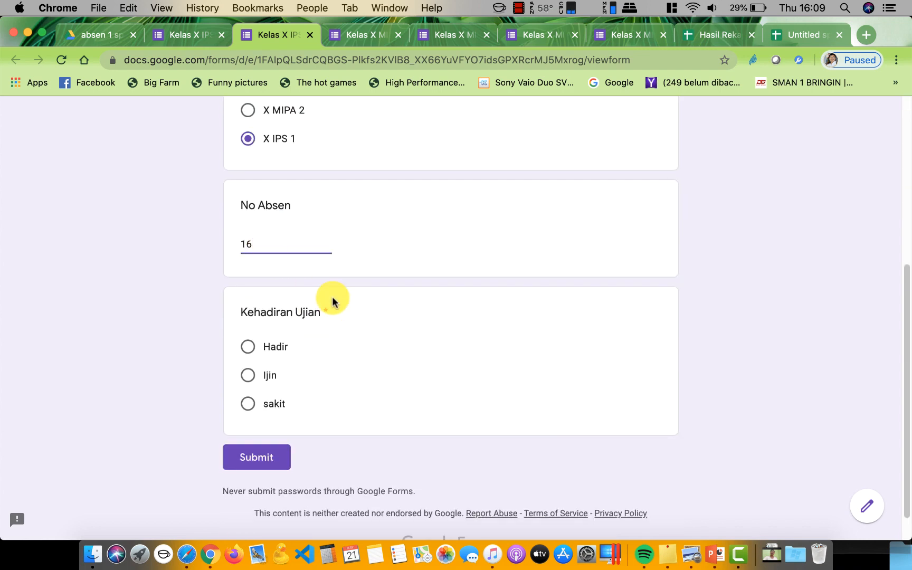
{"action": "left_click", "coordinate": [246, 351]}
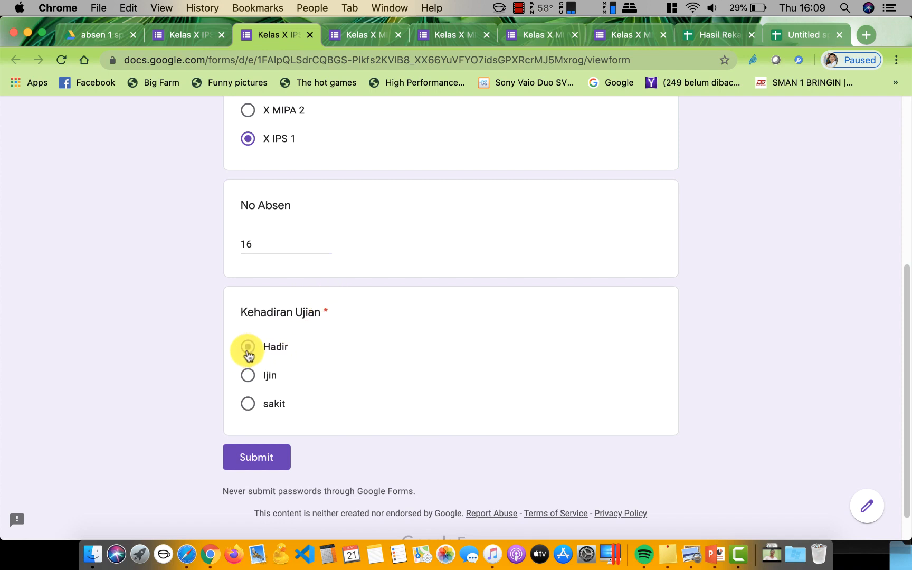
{"action": "left_click", "coordinate": [275, 464]}
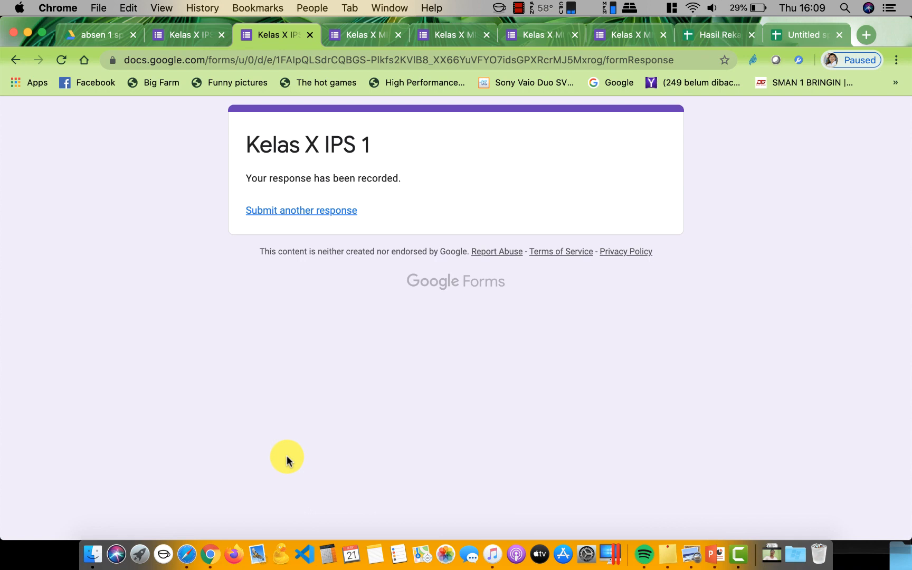
Check Form Responses 2 and 3 in Hasil Rekap Absen for the test rows, then return to Drive
{"action": "left_click", "coordinate": [708, 33]}
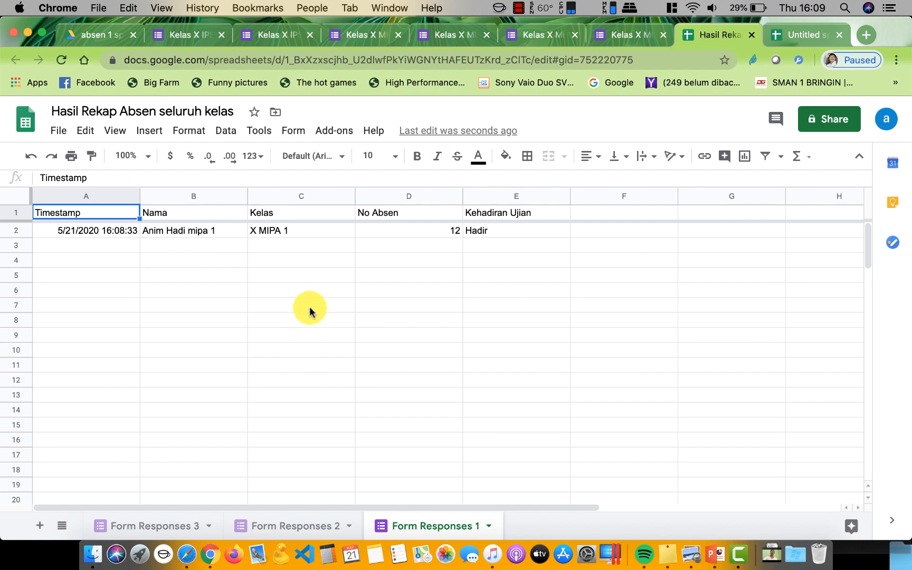
{"action": "left_click", "coordinate": [289, 536]}
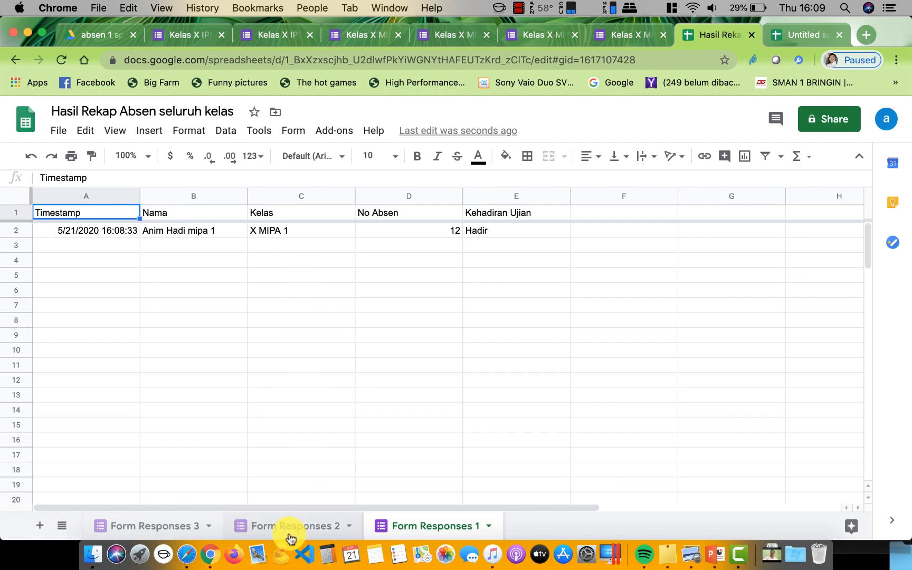
{"action": "left_click", "coordinate": [169, 519]}
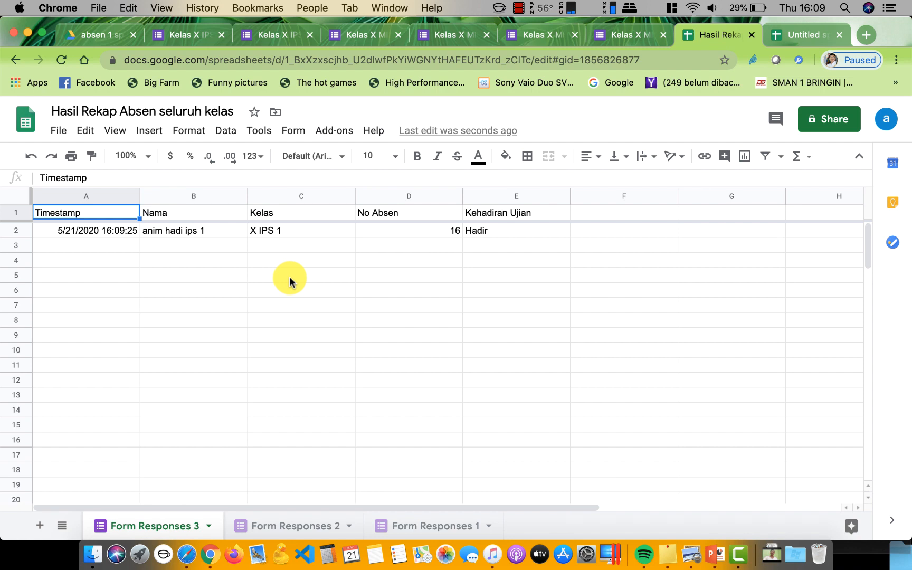
{"action": "left_click", "coordinate": [93, 38]}
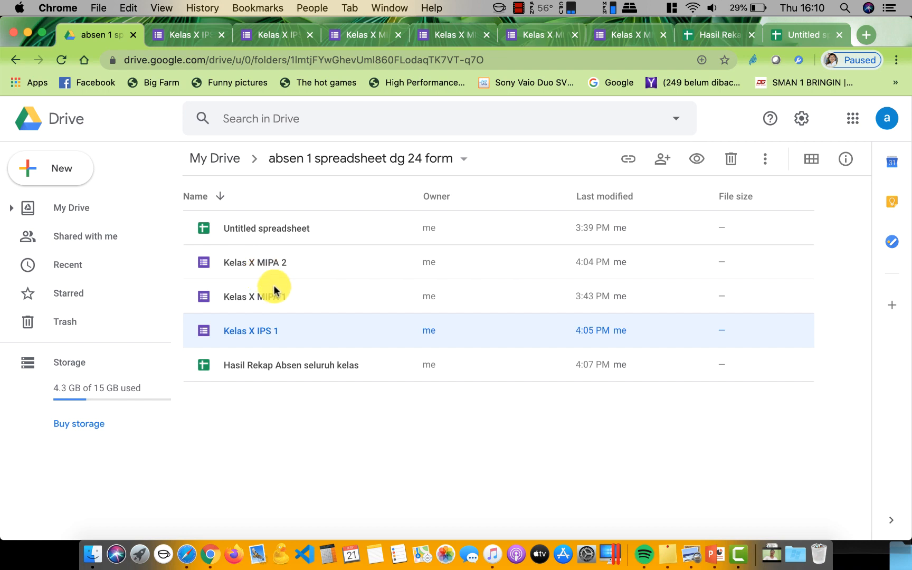
Close the IPS 1, MIPA 2 and MIPA 1 'response recorded' confirmation tabs
{"action": "left_click", "coordinate": [276, 38]}
{"action": "left_click", "coordinate": [310, 35]}
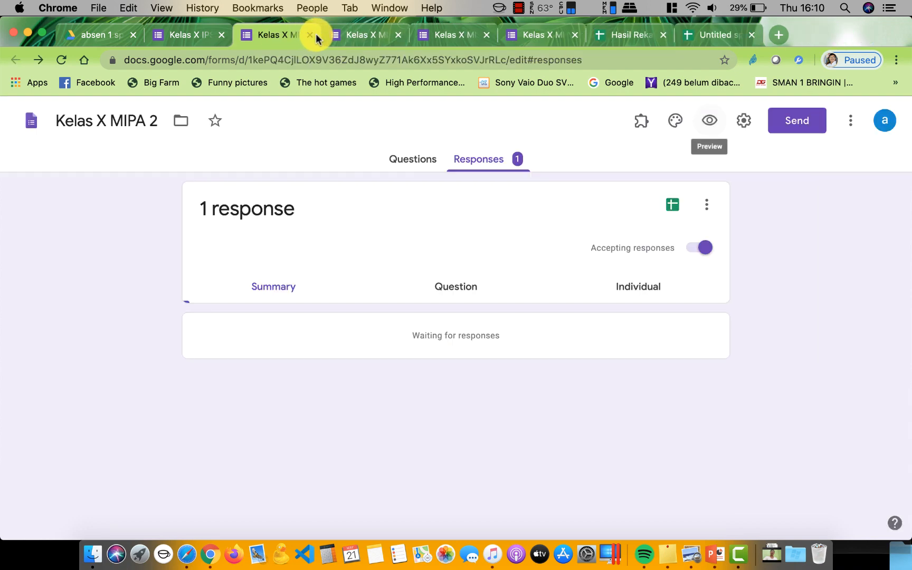
{"action": "left_click", "coordinate": [376, 35]}
{"action": "left_click", "coordinate": [399, 34]}
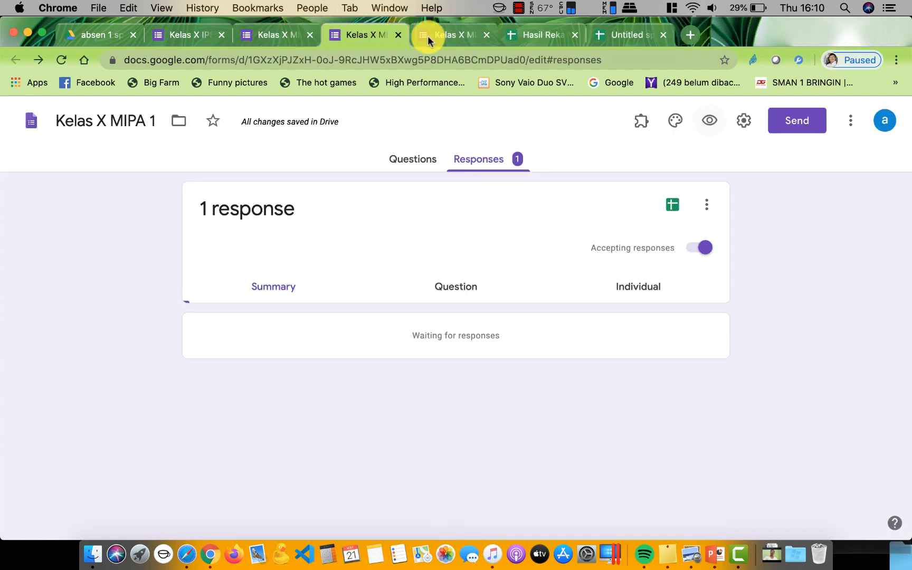
{"action": "left_click", "coordinate": [460, 37]}
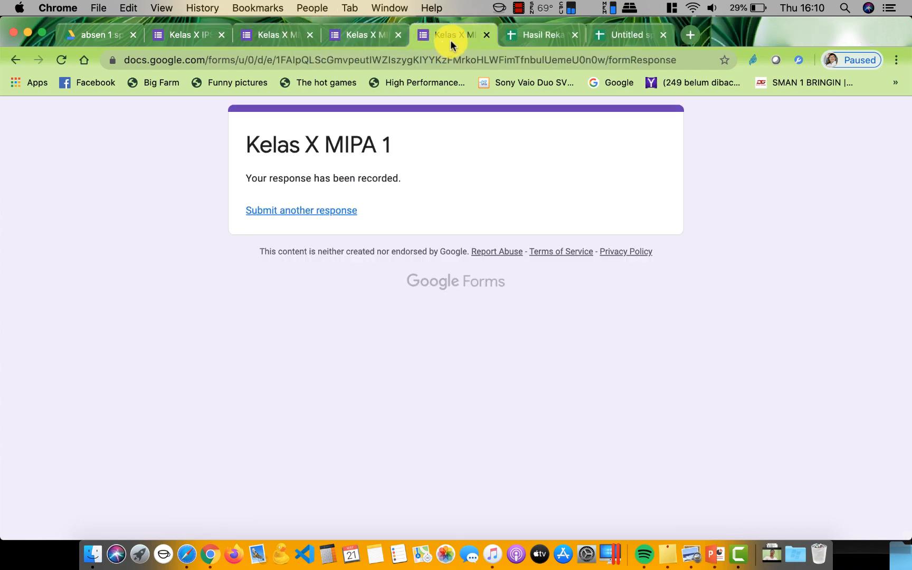
{"action": "left_click", "coordinate": [487, 35]}
Check the MIPA 2 and IPS 1 response tabs, then return to Kelas X MIPA 1 responses
{"action": "left_click", "coordinate": [371, 36]}
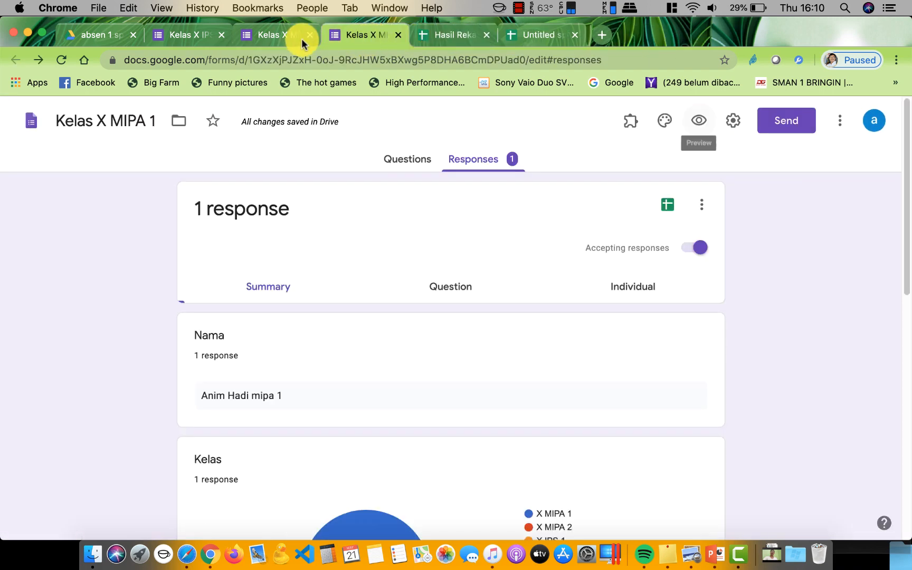
{"action": "left_click", "coordinate": [297, 34]}
{"action": "left_click", "coordinate": [197, 34]}
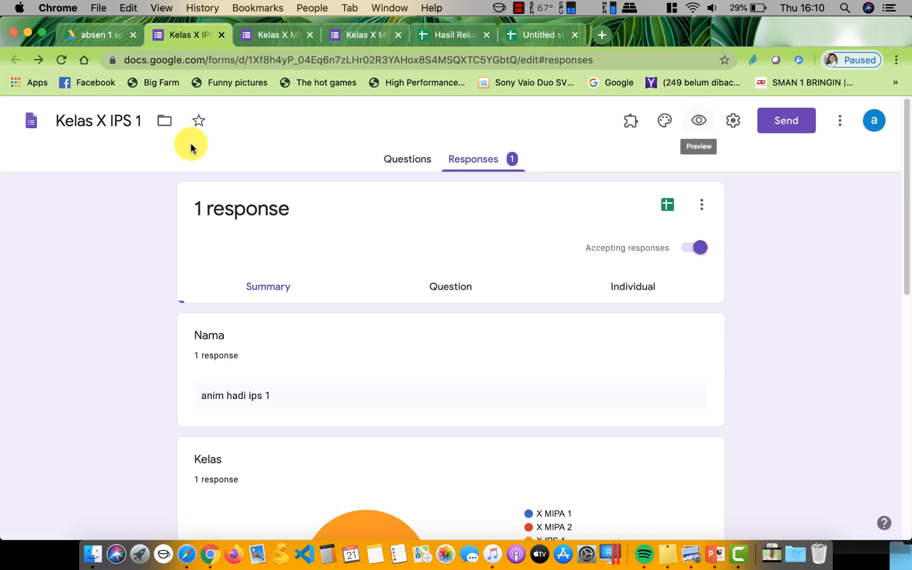
{"action": "left_click", "coordinate": [518, 38]}
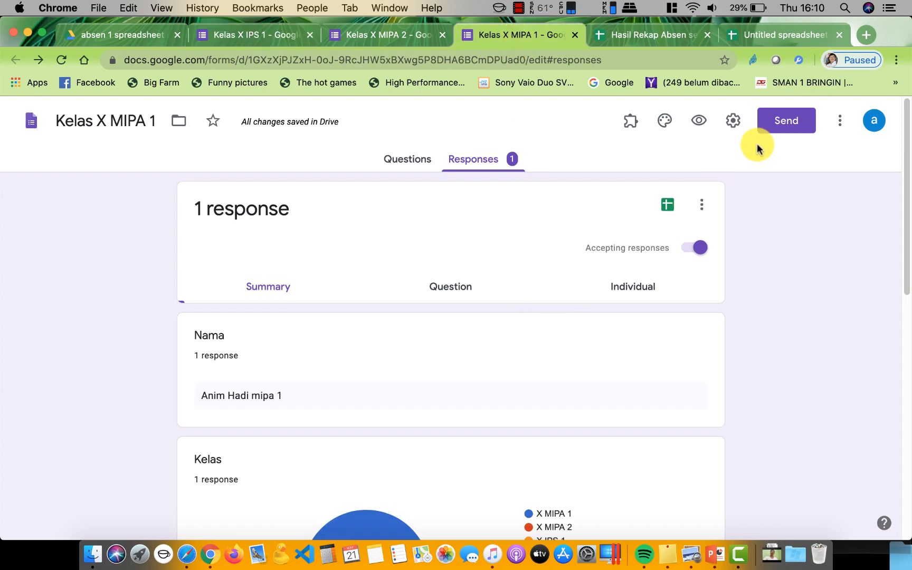
Copy the shortened share link for the Kelas X MIPA 1 form from the Send form dialog
{"action": "left_click", "coordinate": [787, 124]}
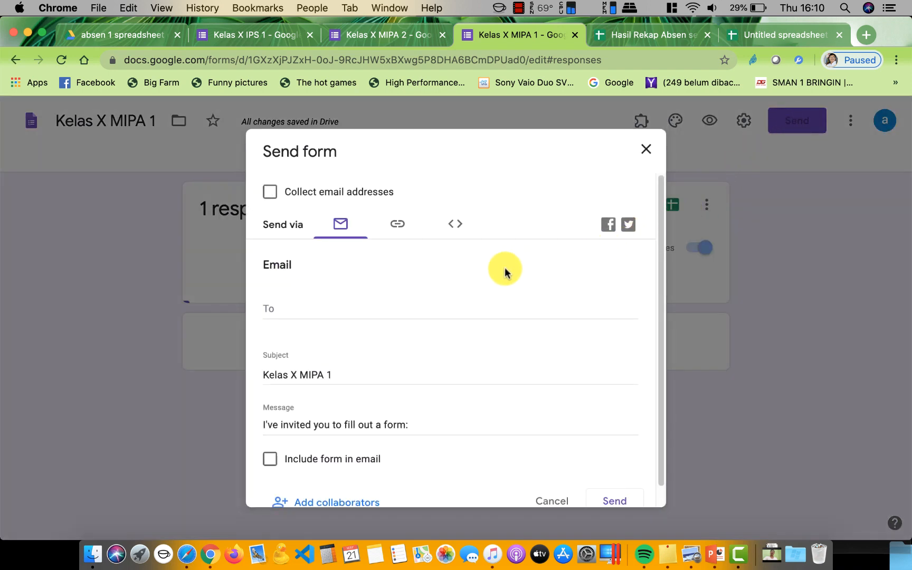
{"action": "left_click", "coordinate": [397, 227]}
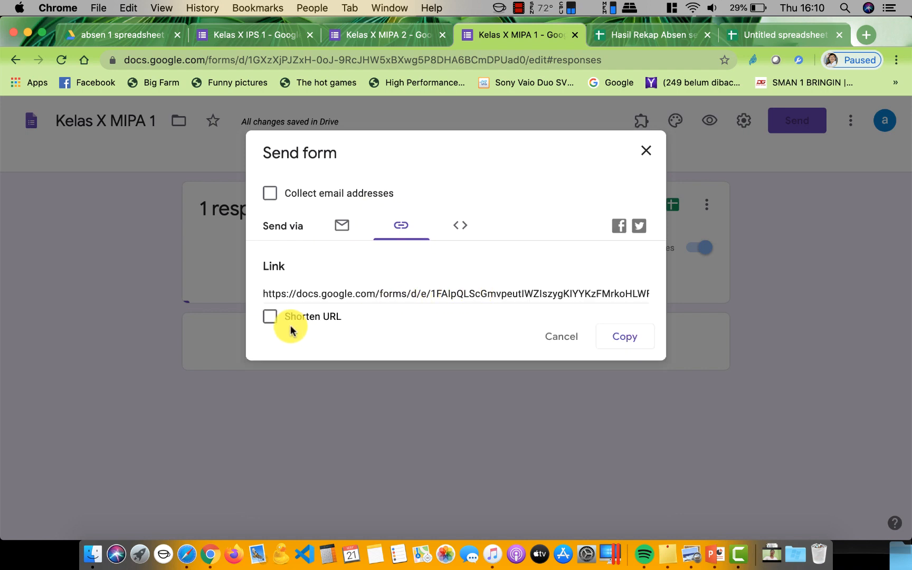
{"action": "left_click", "coordinate": [272, 319]}
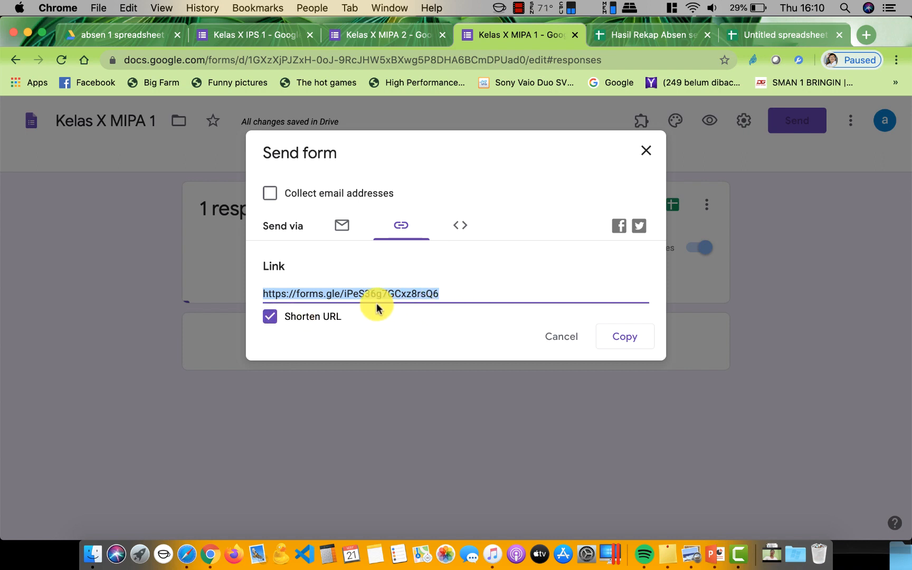
{"action": "left_click", "coordinate": [631, 343]}
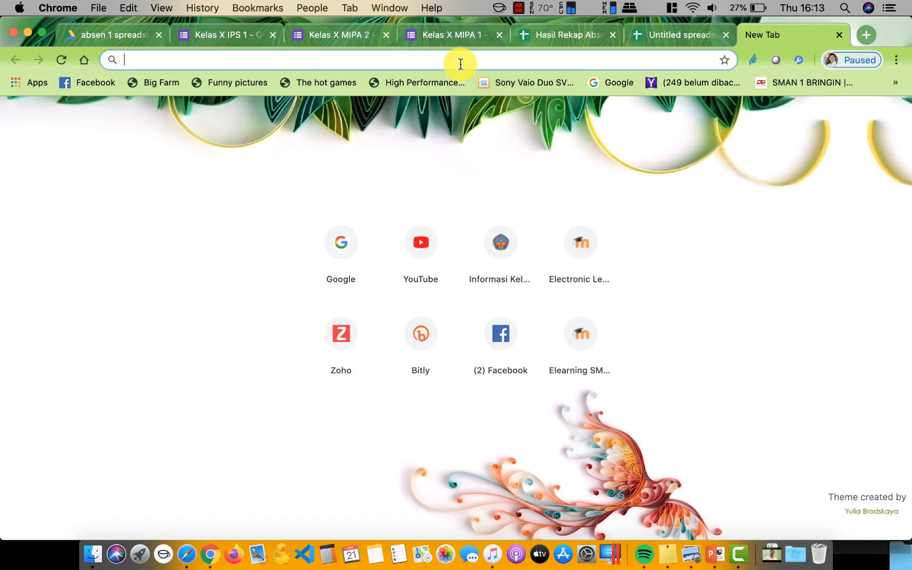
On tinyurl.com, paste the form link as the long URL and start the alias 'absensi'
{"action": "type", "text": "ti"}
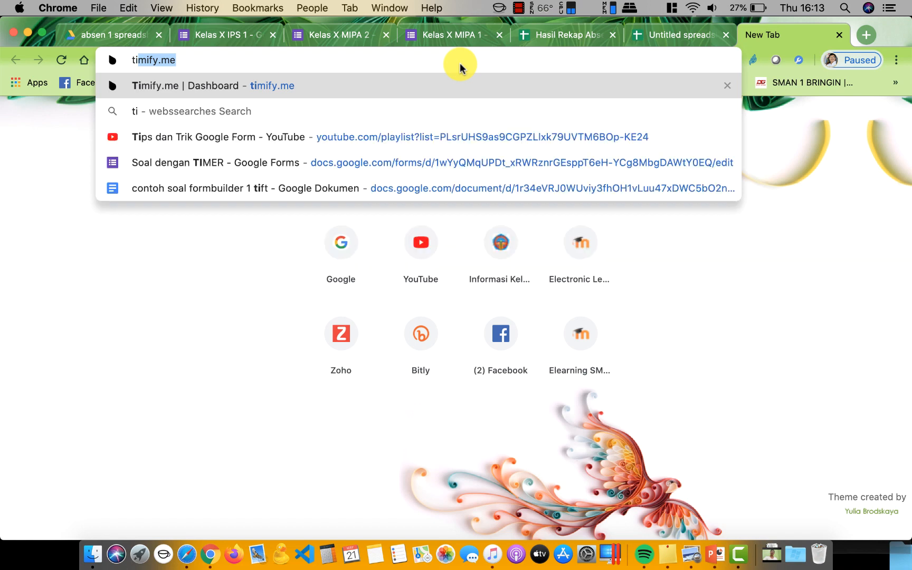
{"action": "type", "text": "nyu"}
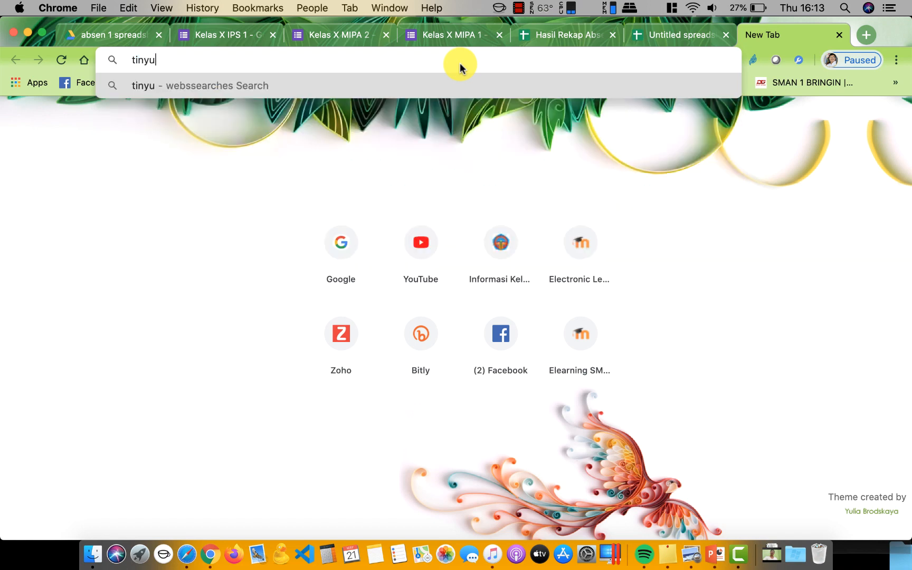
{"action": "type", "text": "rl.com"}
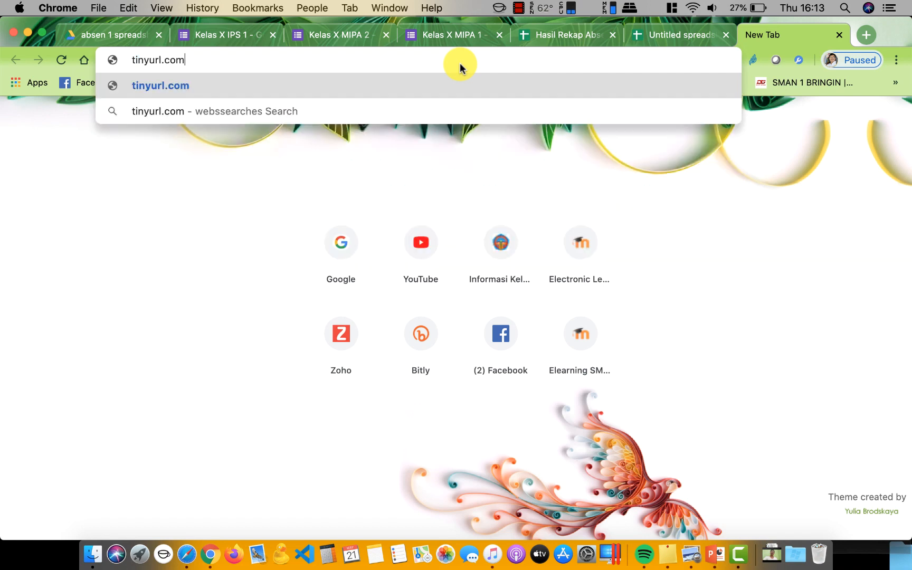
{"action": "key", "text": "Return"}
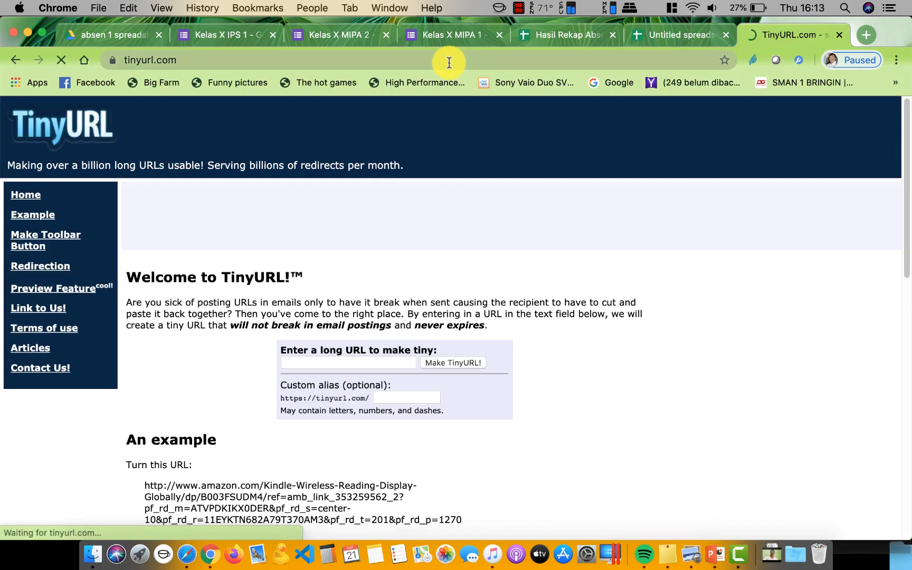
{"action": "left_click", "coordinate": [346, 363]}
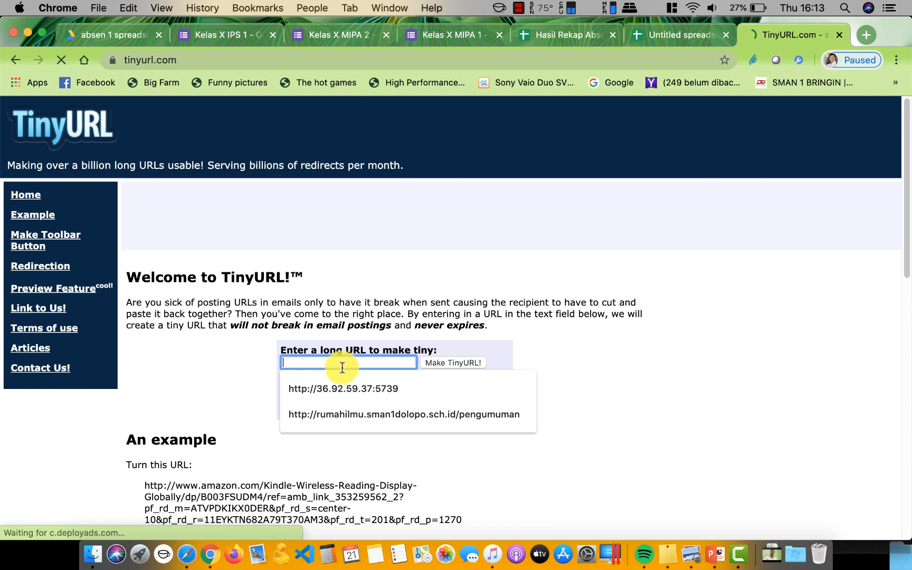
{"action": "key", "text": "super+v"}
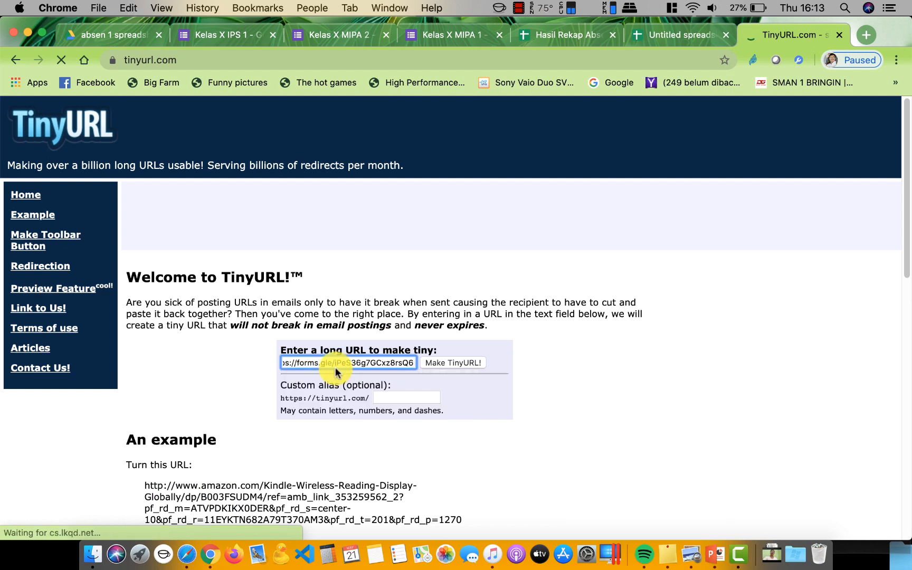
{"action": "left_click", "coordinate": [407, 397]}
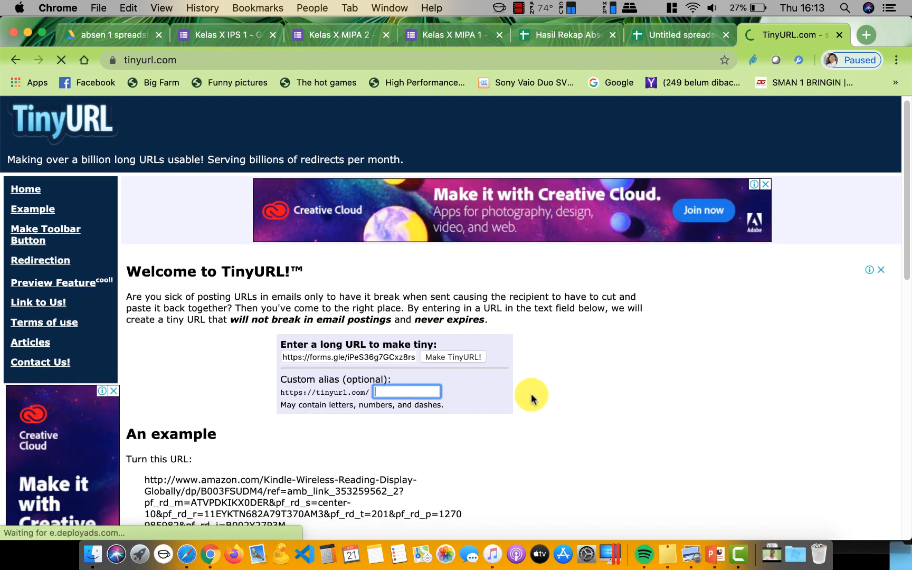
{"action": "type", "text": "abs"}
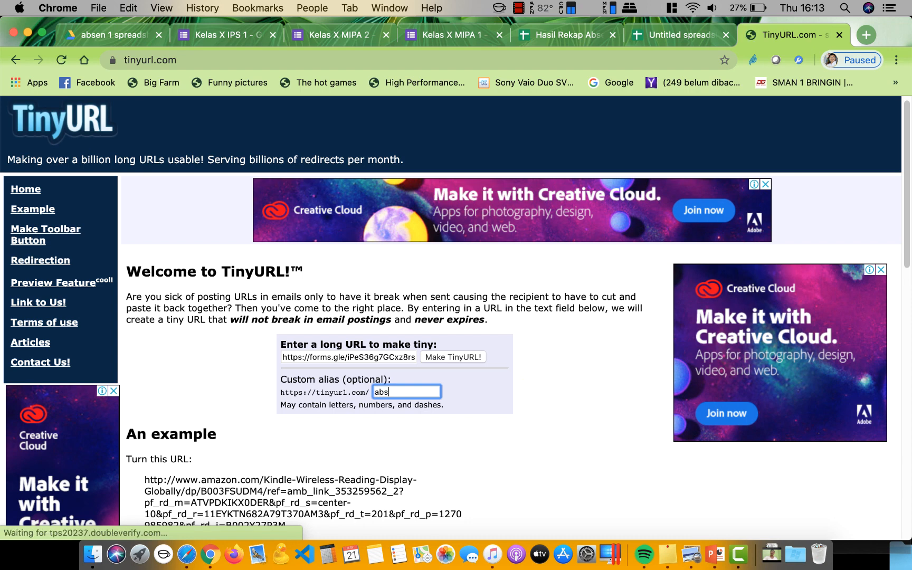
{"action": "type", "text": "ensi10mipa1"}
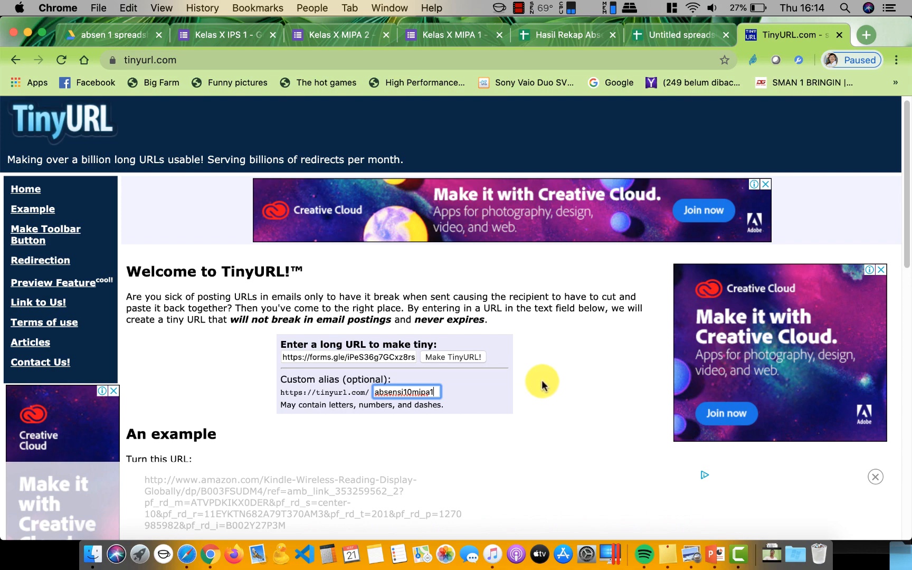
Generate tinyurl.com/absensi10mipa1 and copy the new short link
{"action": "left_click", "coordinate": [452, 358]}
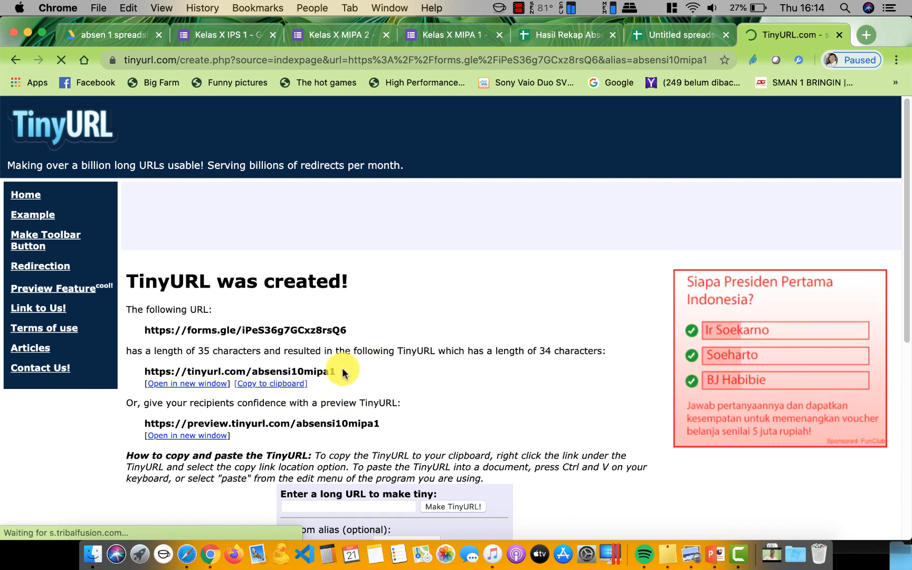
{"action": "left_click_drag", "start_coordinate": [342, 372], "coordinate": [142, 372]}
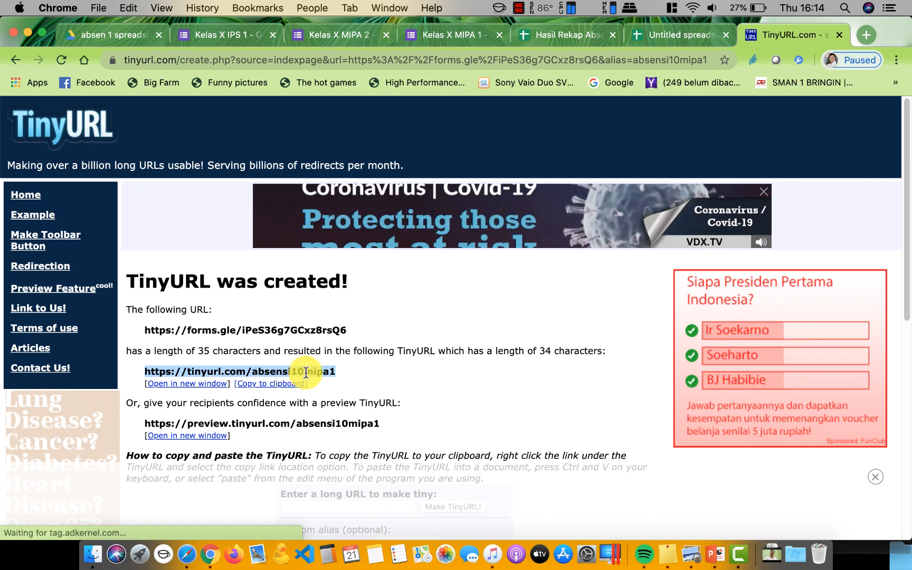
{"action": "right_click", "coordinate": [250, 376]}
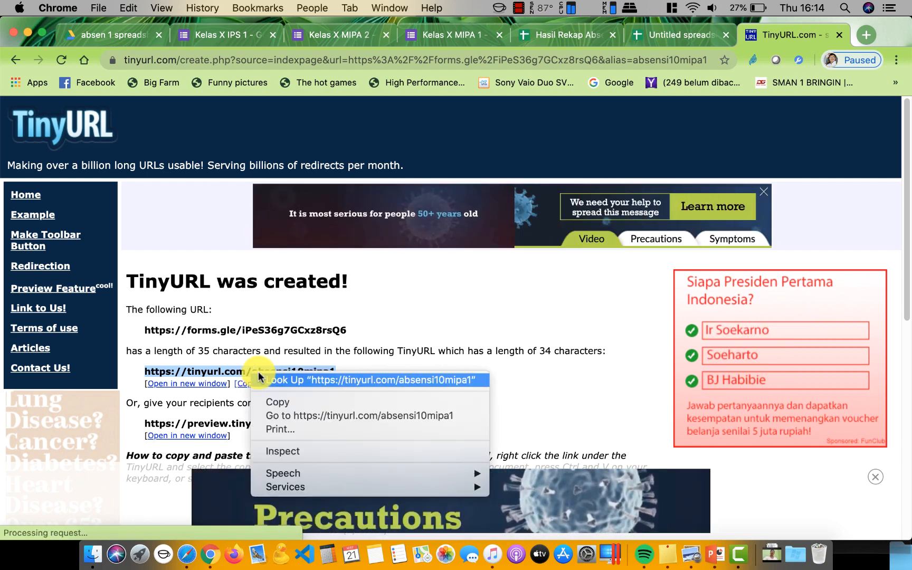
{"action": "left_click", "coordinate": [274, 400]}
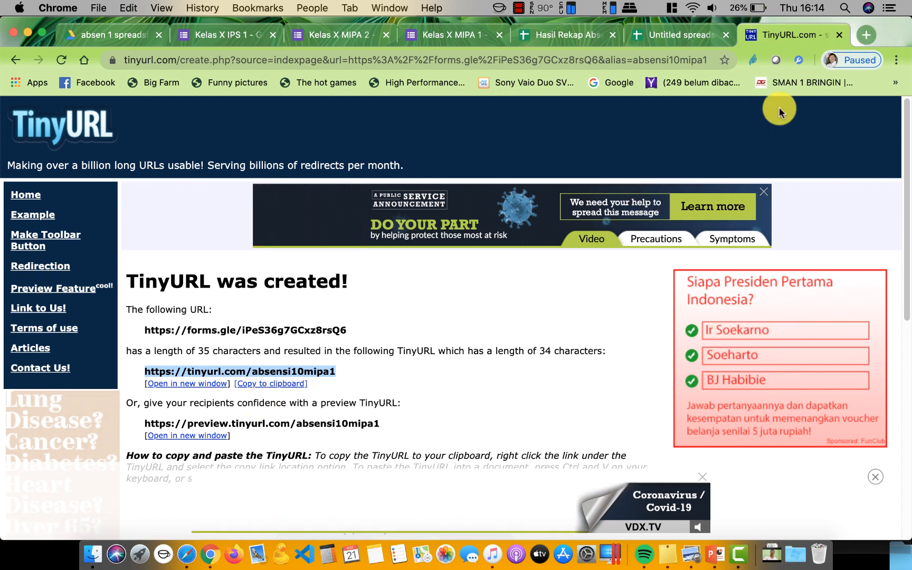
Open the copied TinyURL short link in a new browser tab
{"action": "left_click", "coordinate": [860, 34]}
{"action": "left_click", "coordinate": [861, 35]}
{"action": "left_click", "coordinate": [861, 35]}
{"action": "left_click", "coordinate": [861, 35]}
{"action": "left_click", "coordinate": [861, 35]}
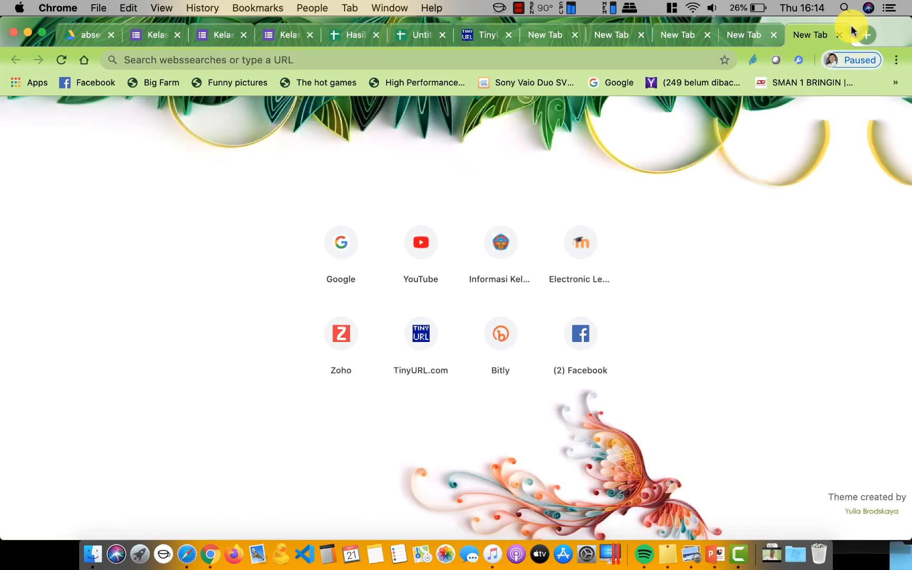
{"action": "left_click", "coordinate": [282, 58]}
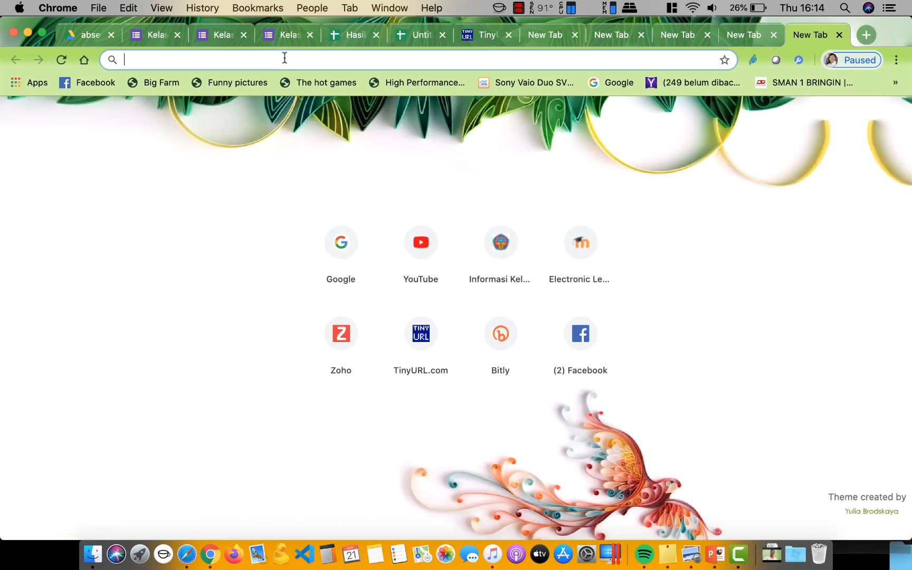
{"action": "key", "text": "super+v"}
{"action": "key", "text": "Return"}
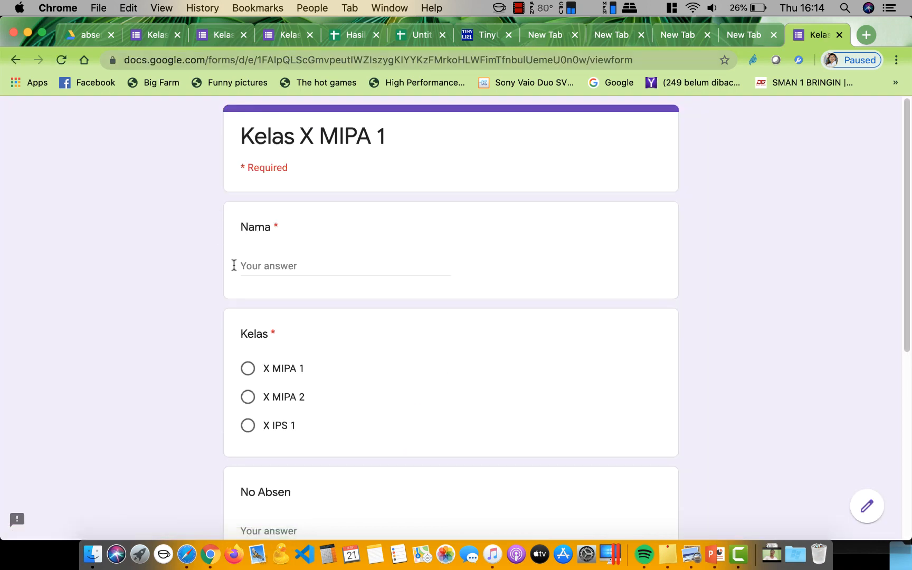
Submit a test response (student name, X MIPA 1, No Absen 3, Hadir) and check Form Responses 1
{"action": "left_click", "coordinate": [252, 265]}
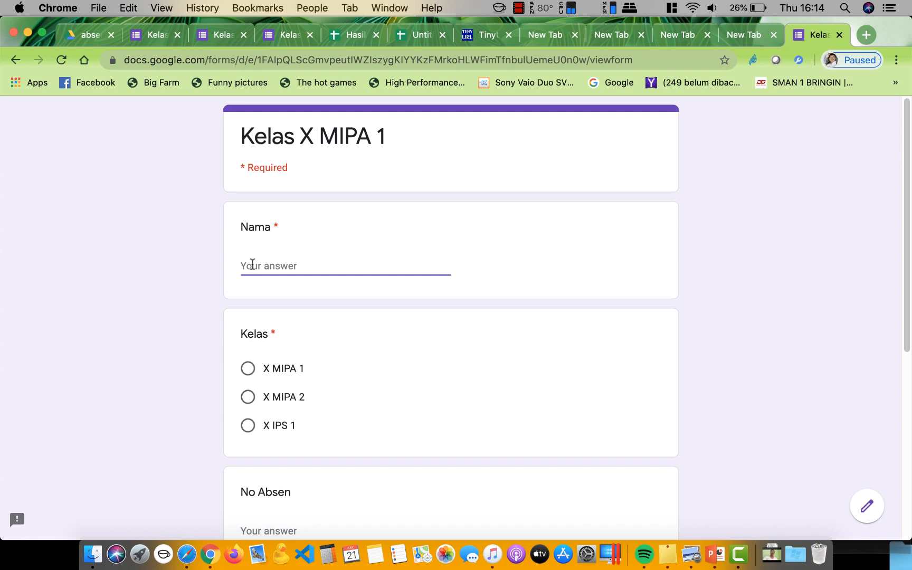
{"action": "type", "text": "juana"}
{"action": "left_click", "coordinate": [248, 369]}
{"action": "scroll", "coordinate": [318, 360], "scroll_direction": "down", "scroll_amount": 4}
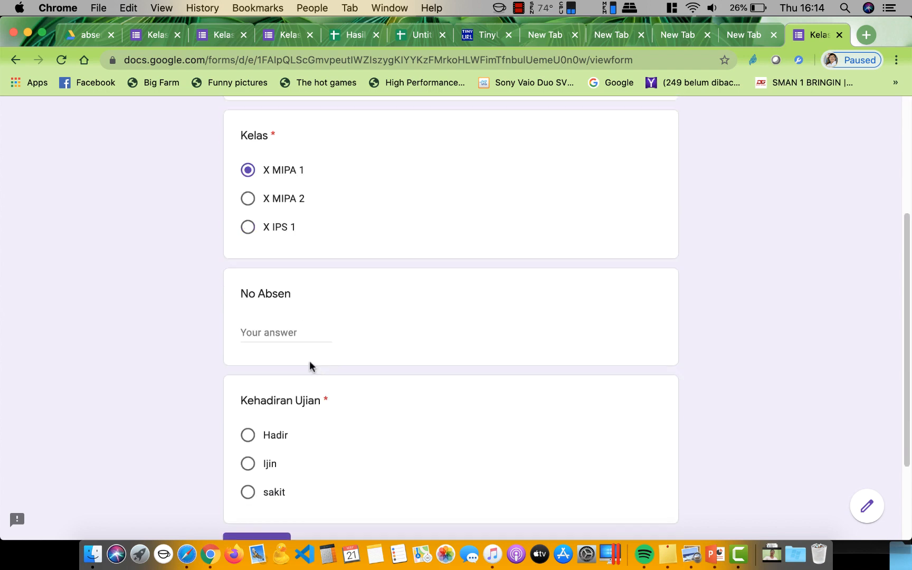
{"action": "left_click", "coordinate": [280, 338]}
{"action": "type", "text": "3"}
{"action": "scroll", "coordinate": [321, 360], "scroll_direction": "down", "scroll_amount": 3}
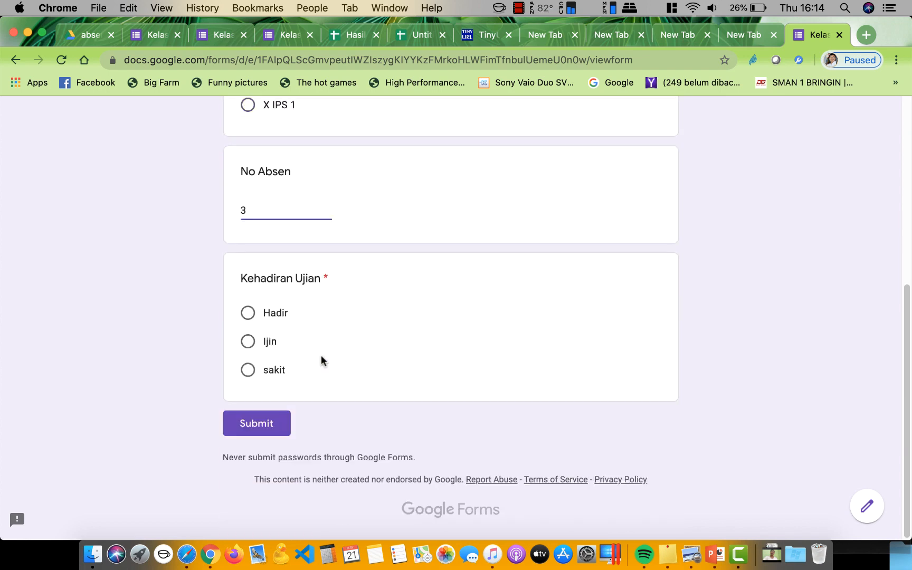
{"action": "left_click", "coordinate": [248, 313]}
{"action": "left_click", "coordinate": [258, 425]}
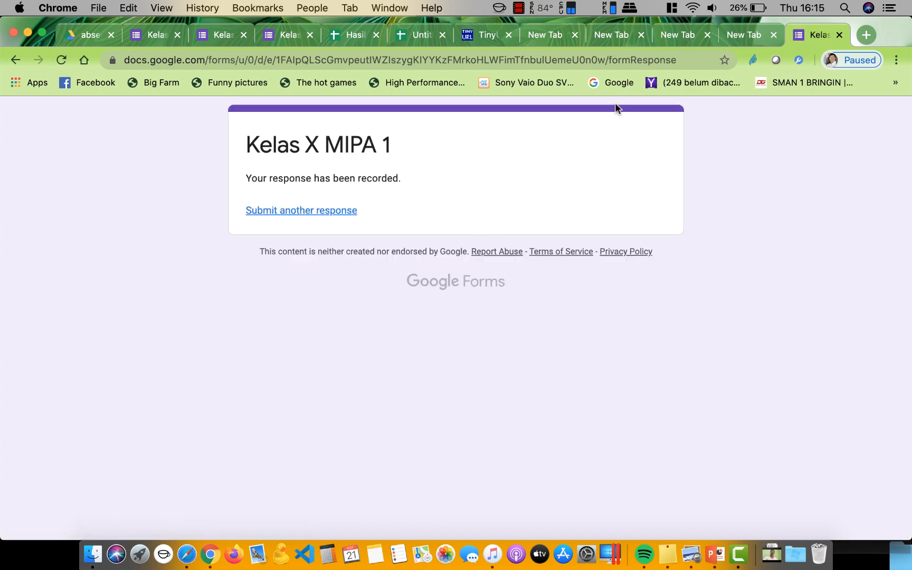
{"action": "left_click", "coordinate": [356, 37]}
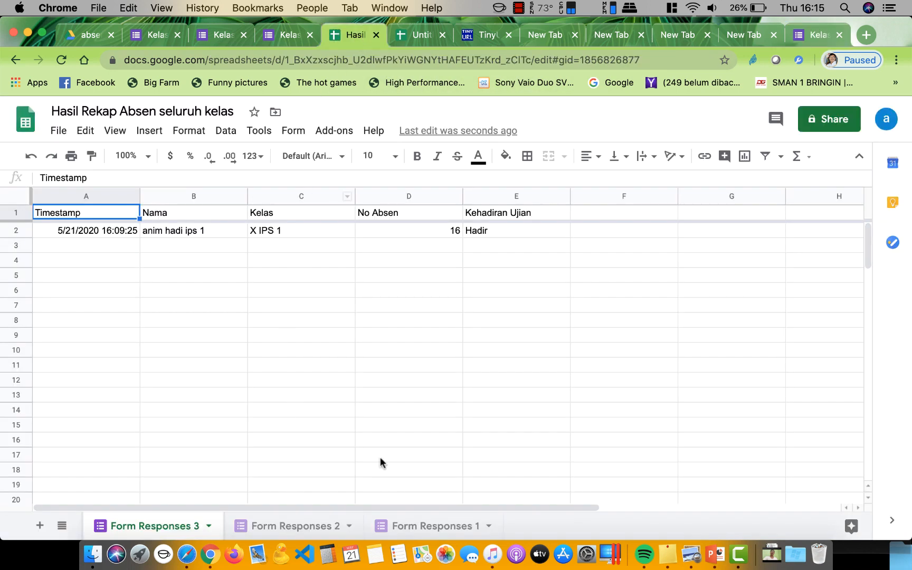
{"action": "left_click", "coordinate": [432, 529]}
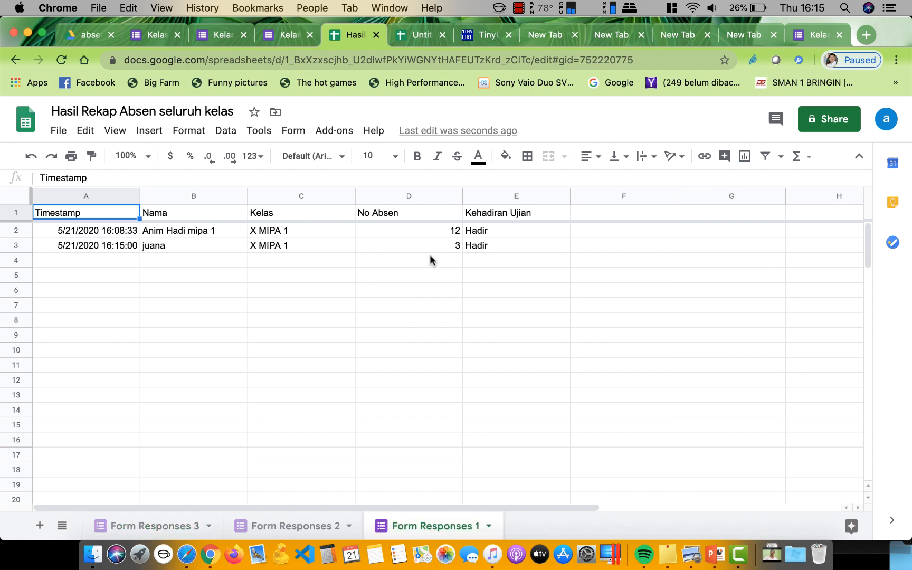